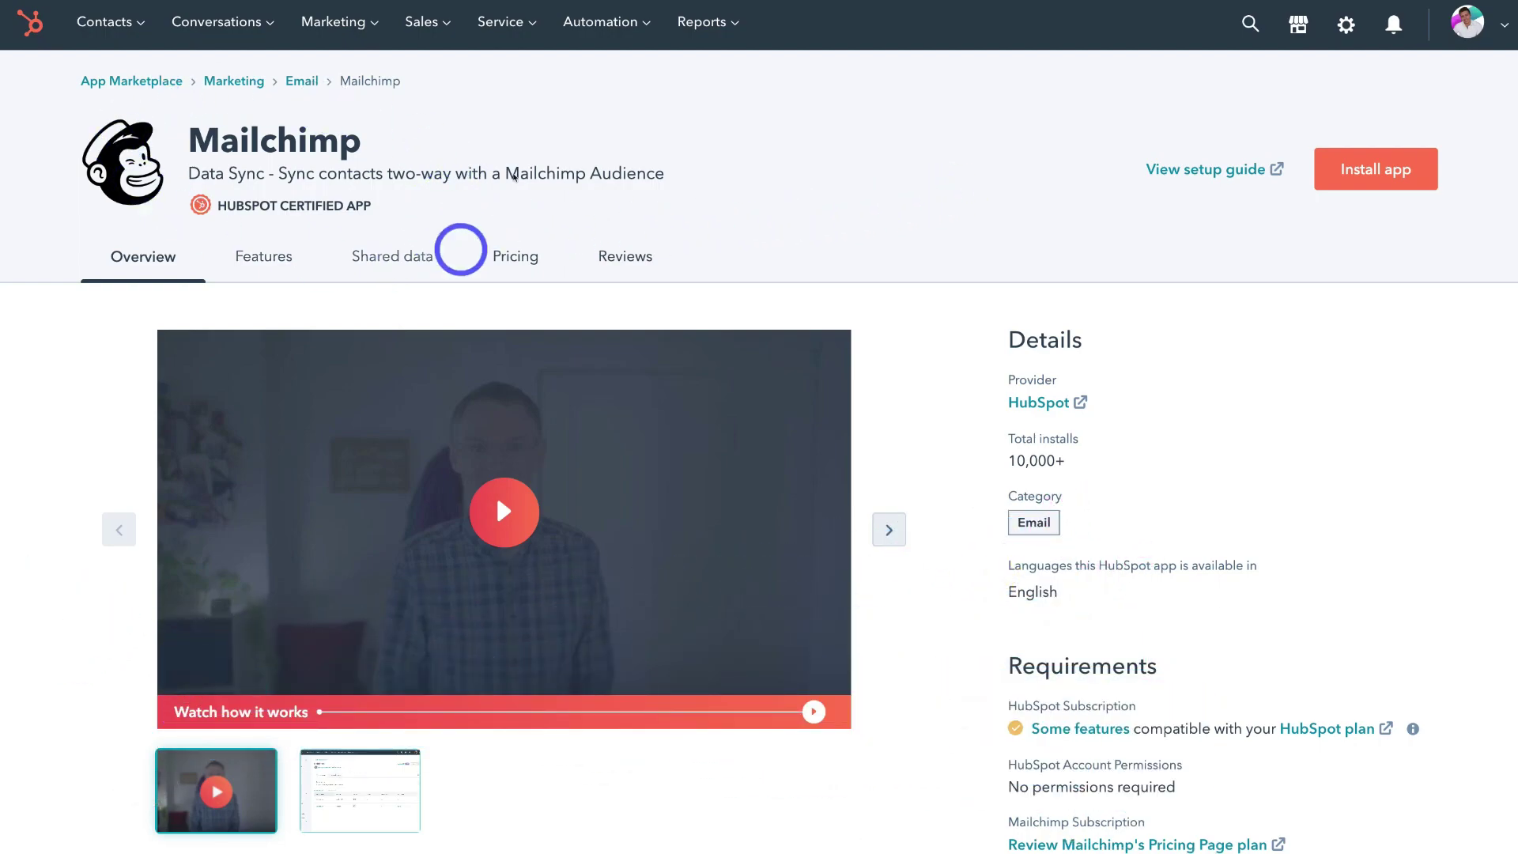
- Scroll the HubSpot Mailchimp listing down to its Features section
scroll(873, 221, down, 15)
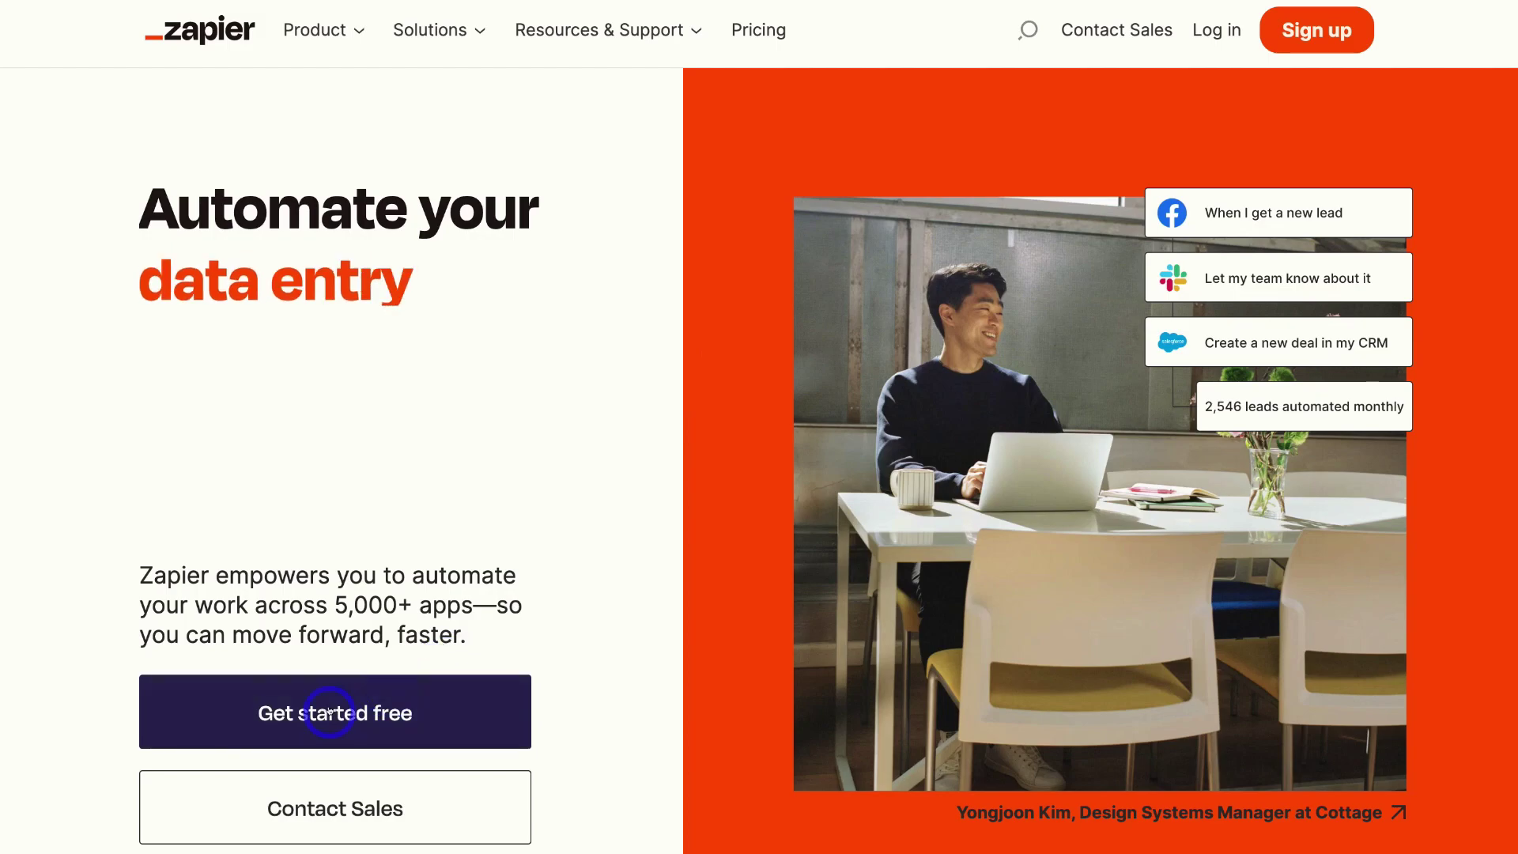
- Sign up for a free Zapier account with a Google account
click(329, 711)
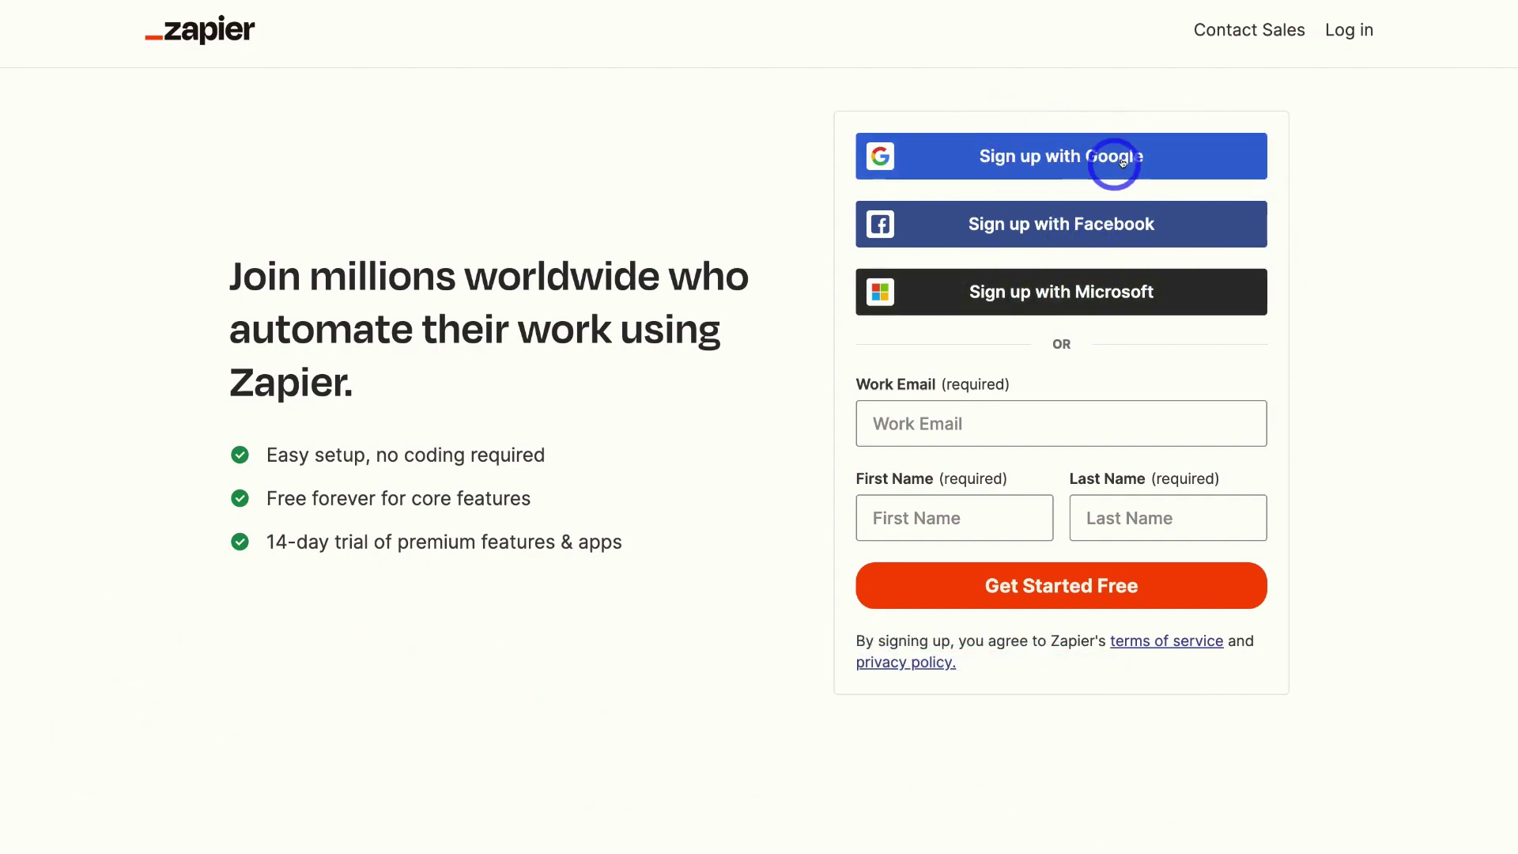
click(1170, 161)
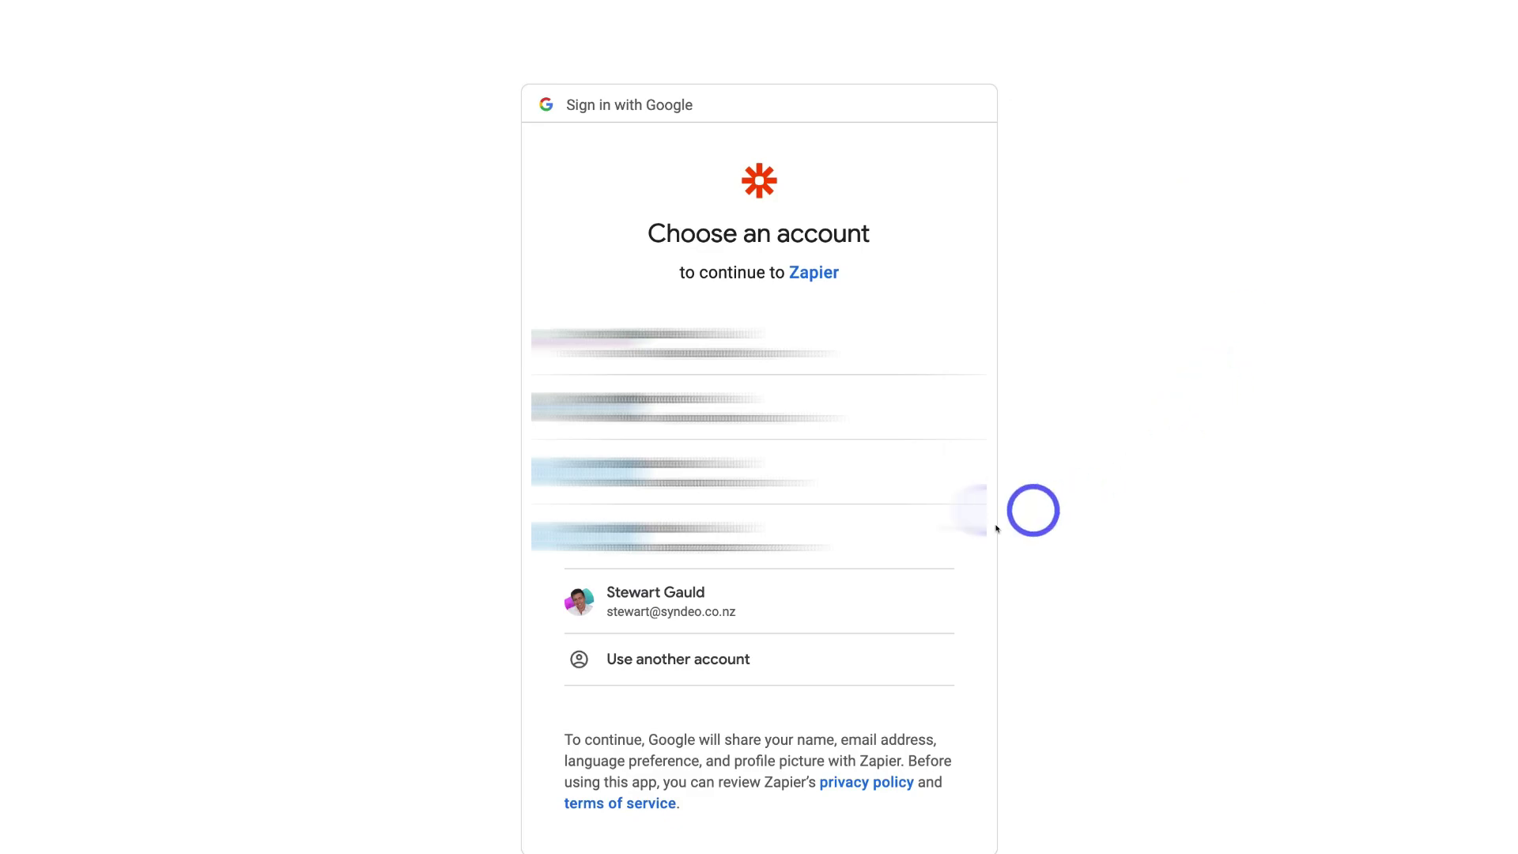
click(899, 607)
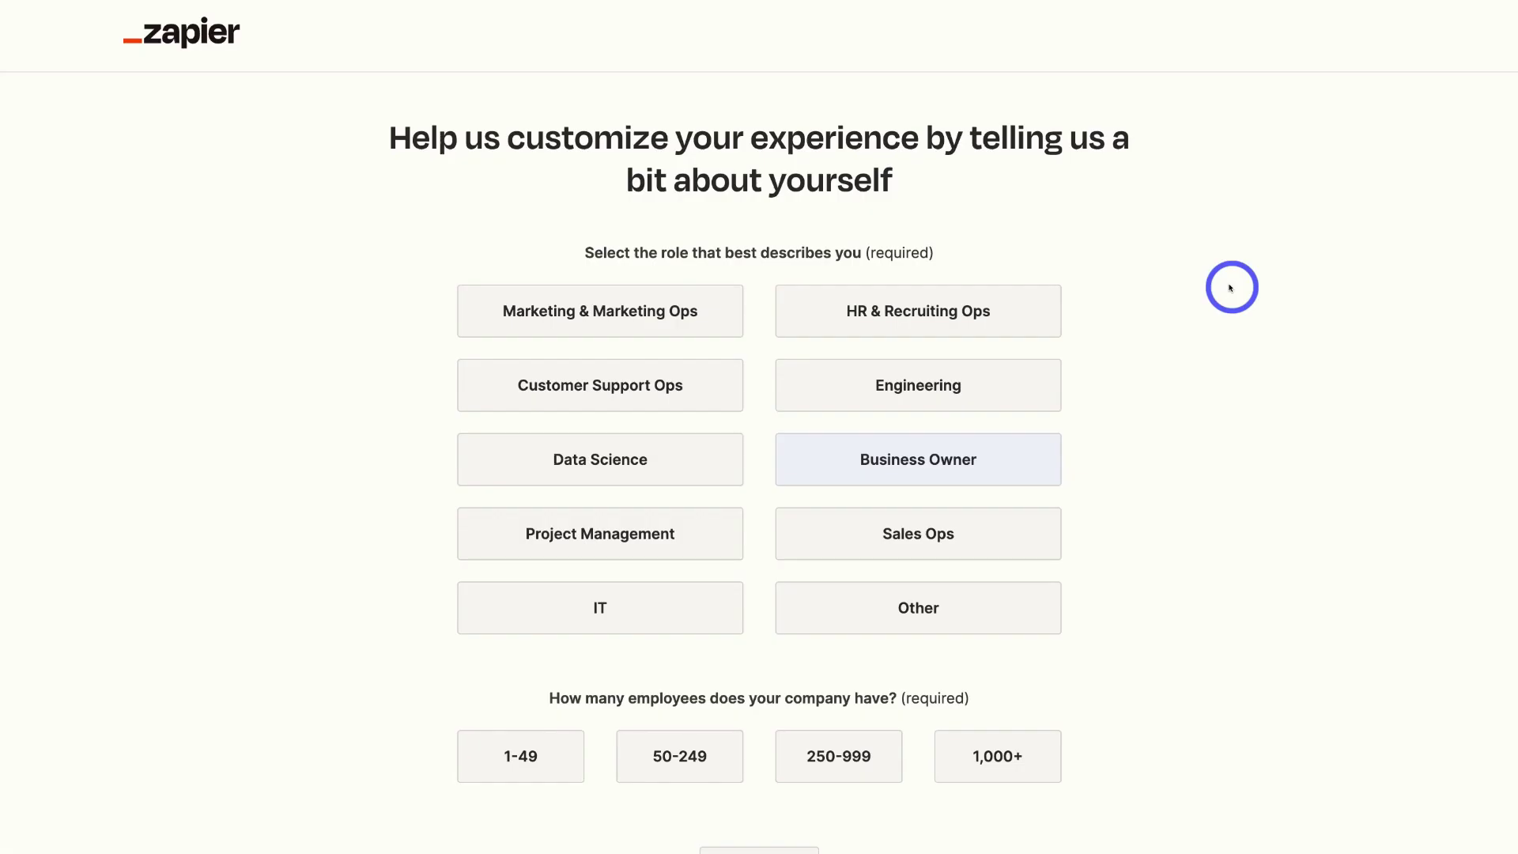
- Answer the onboarding questions as Business Owner with 1-49 employees
click(1029, 449)
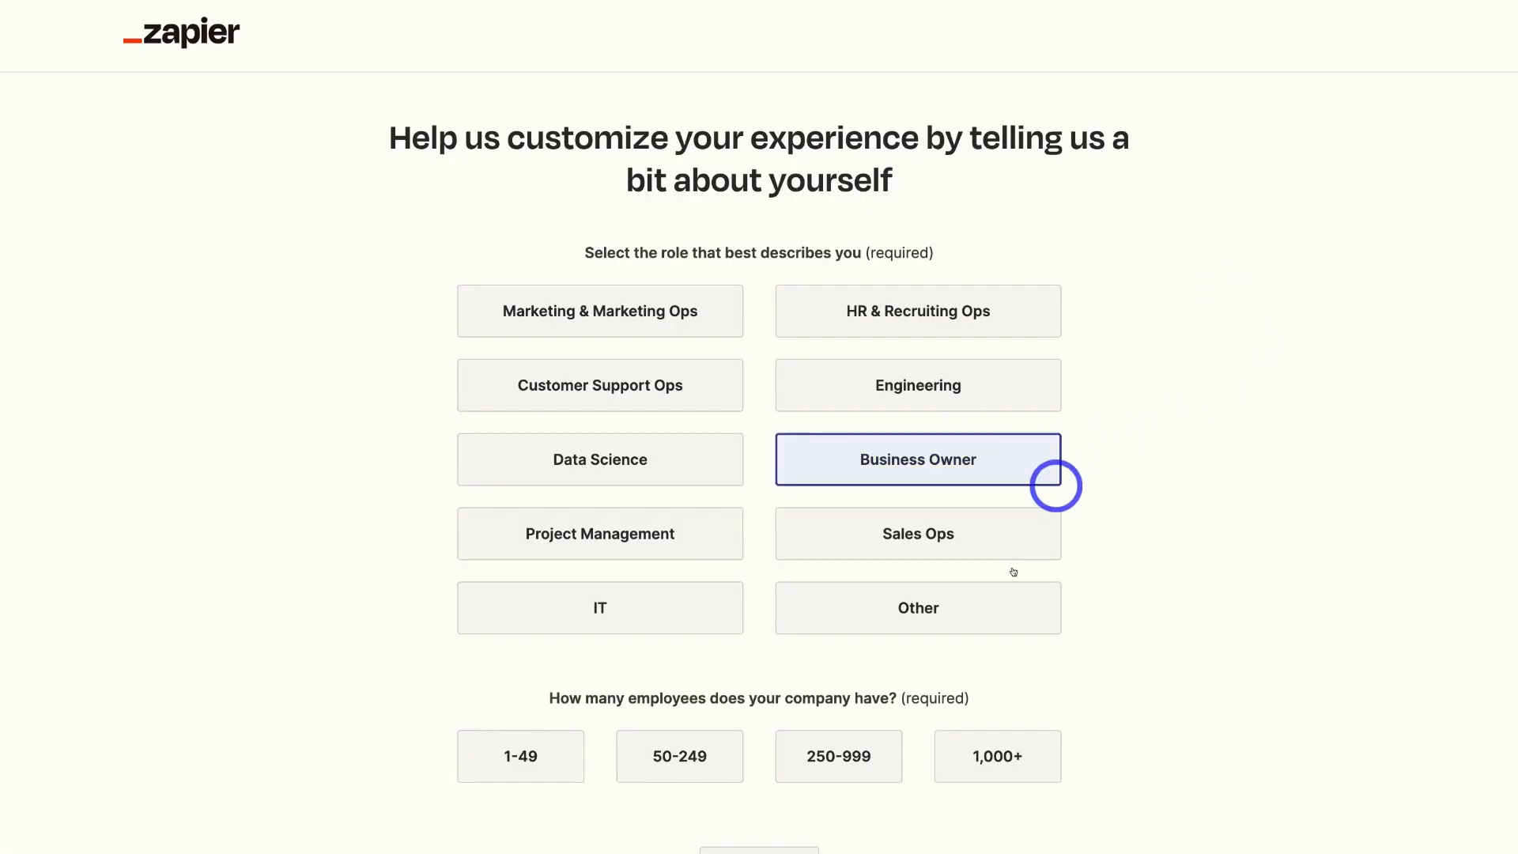
scroll(562, 735, down, 1)
click(545, 680)
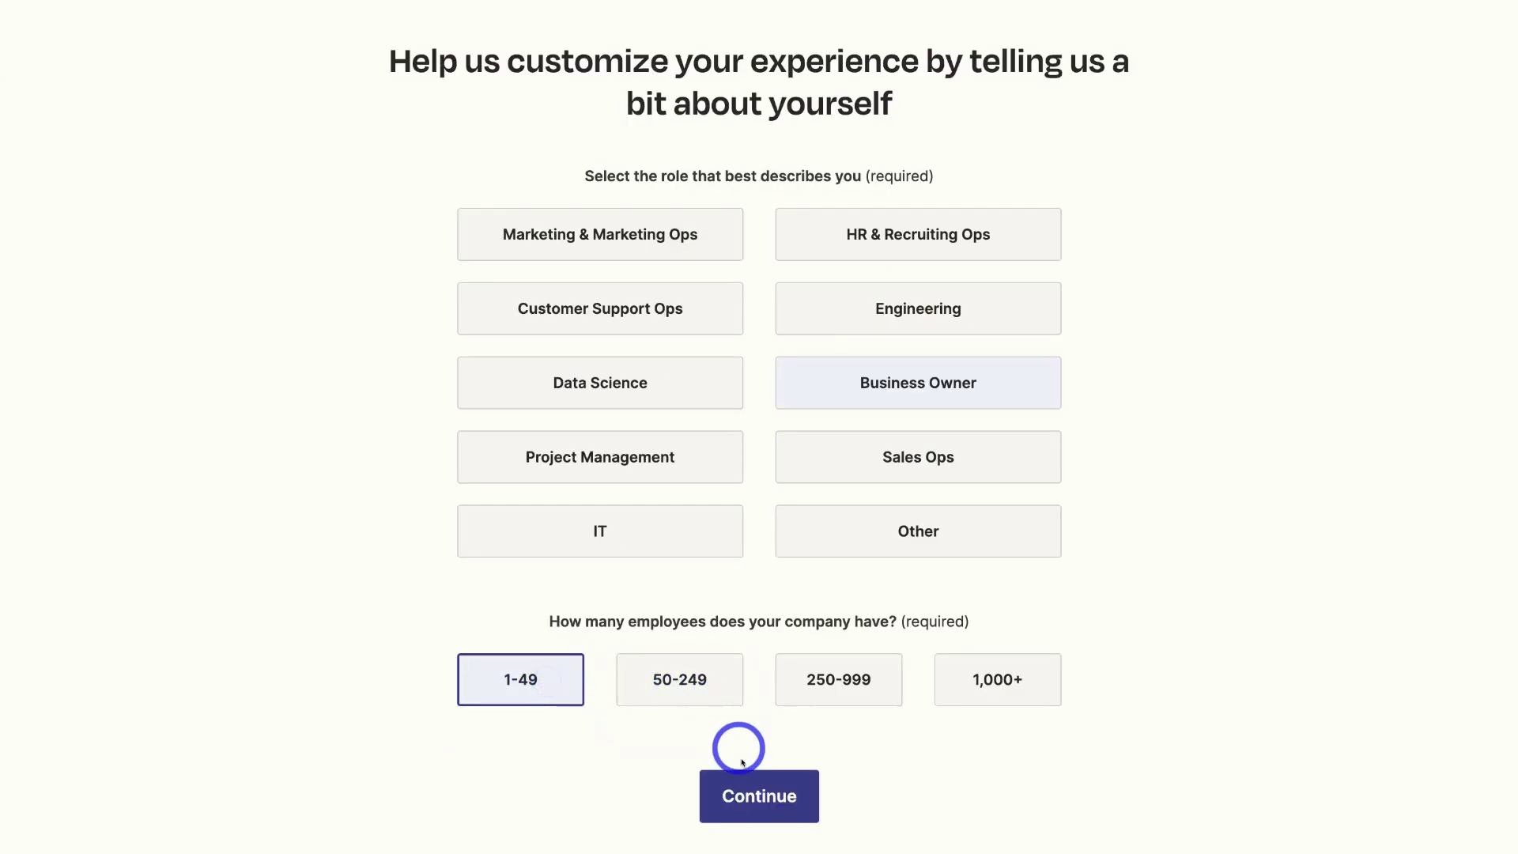
click(786, 796)
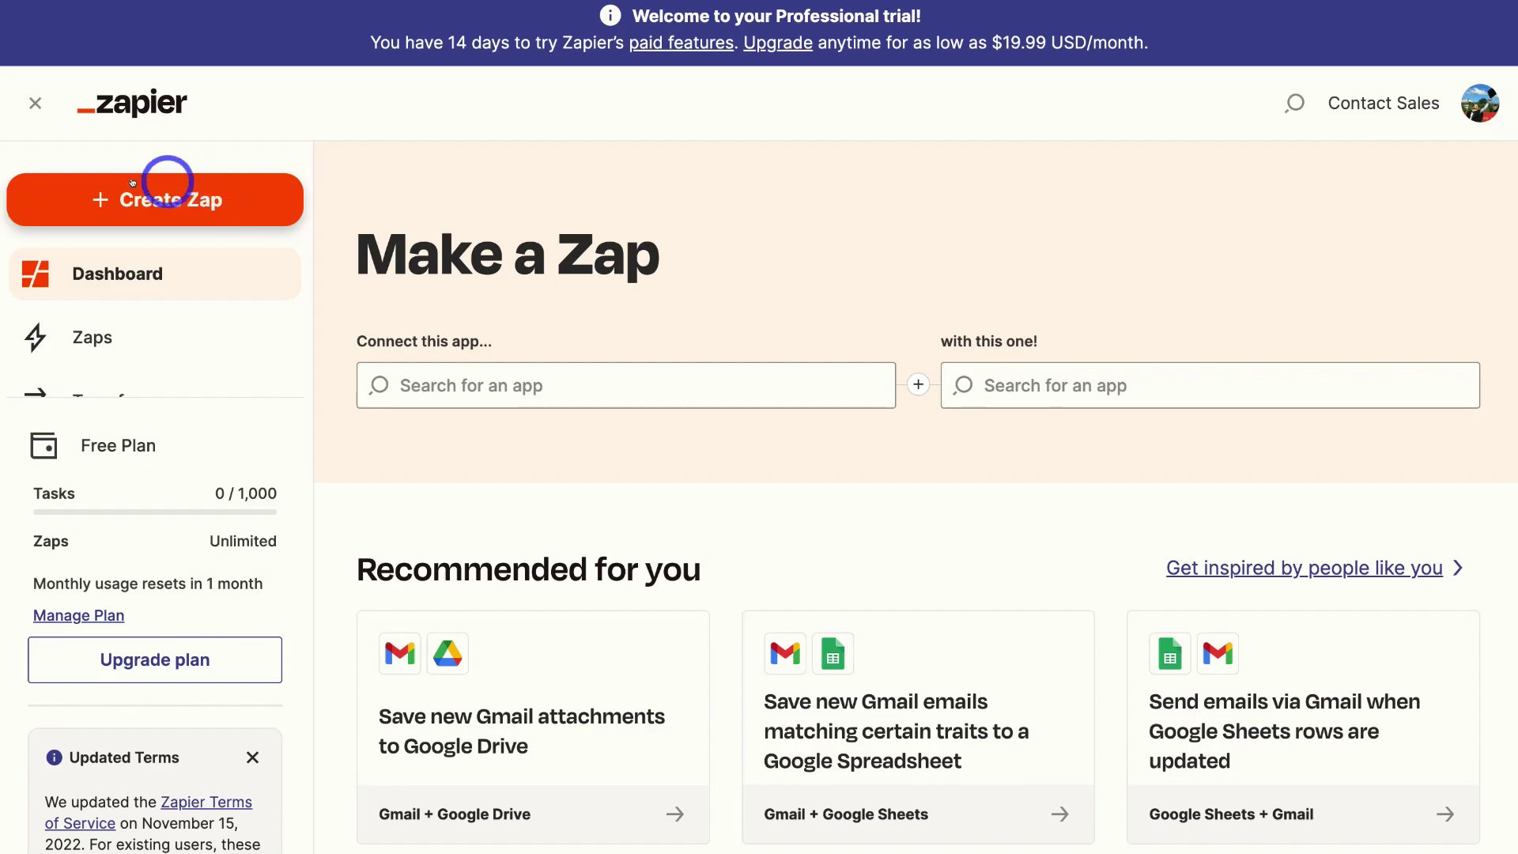
- Create a new Zap with Mailchimp as the trigger app and browse its trigger events
click(241, 206)
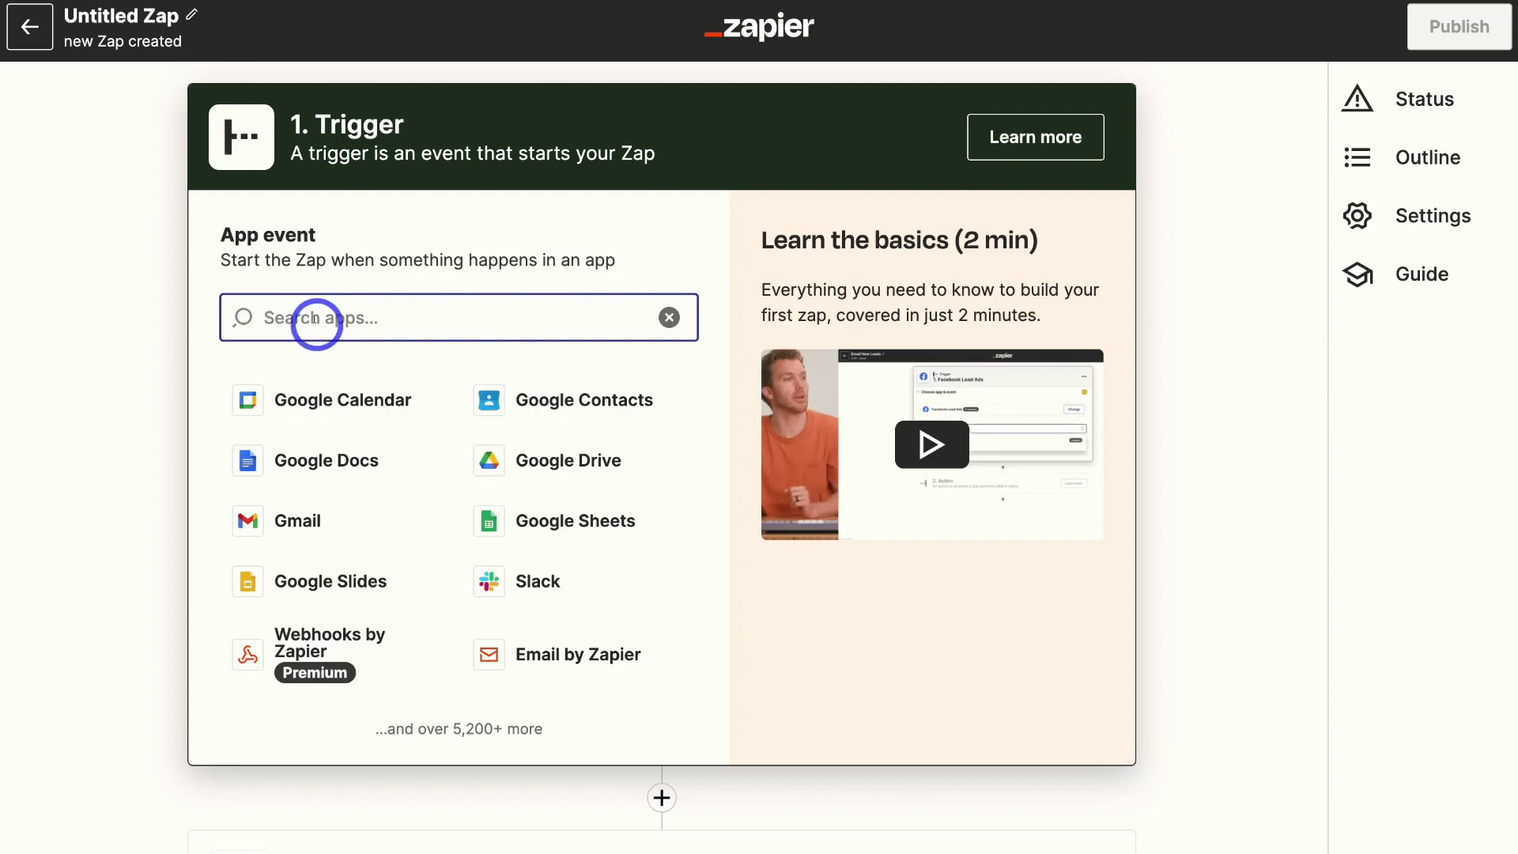
text(mailchi)
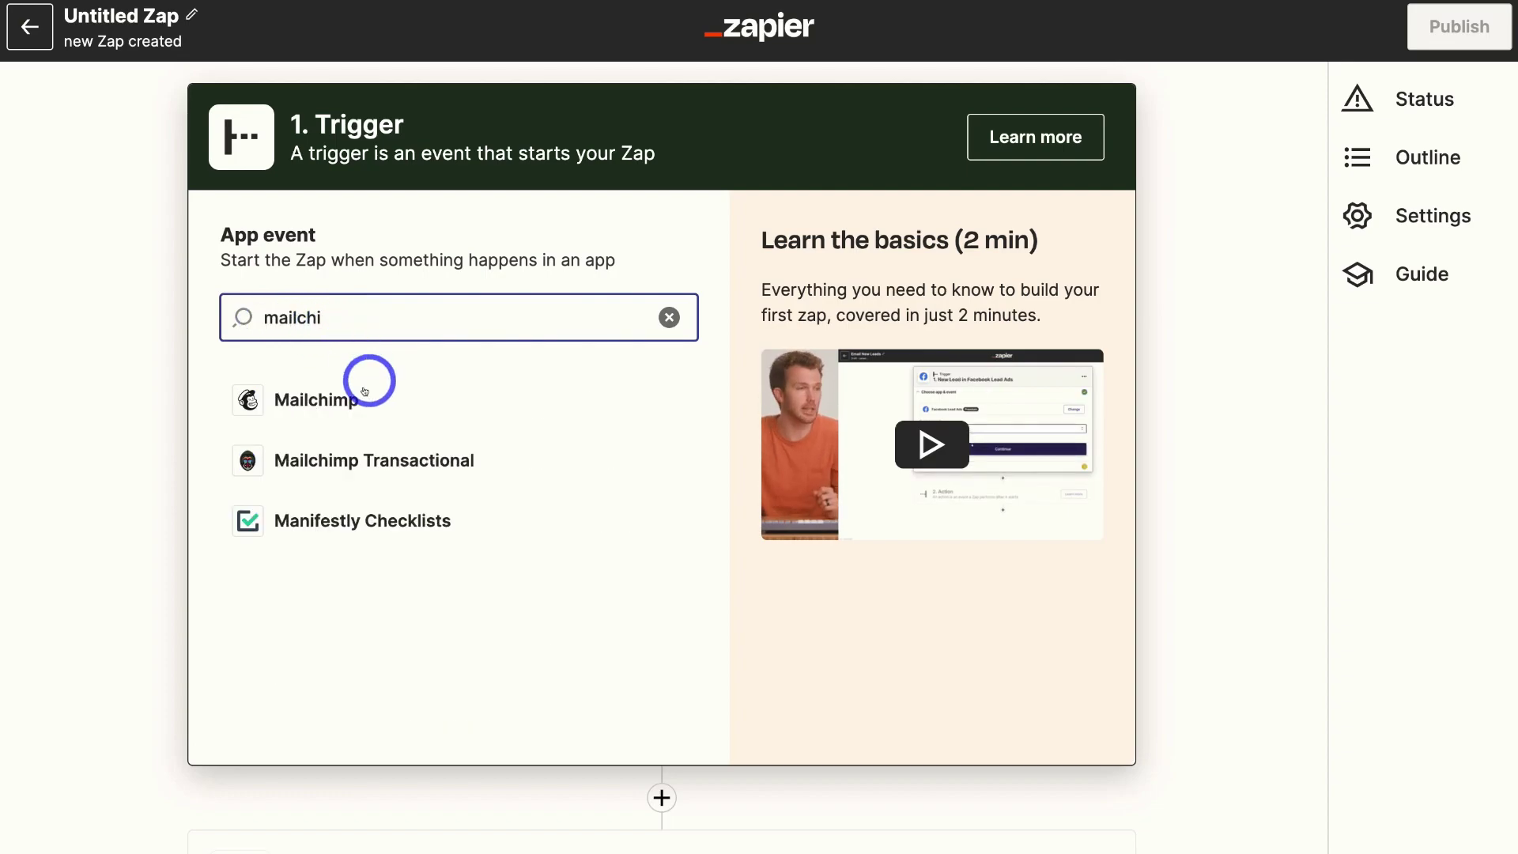
click(372, 397)
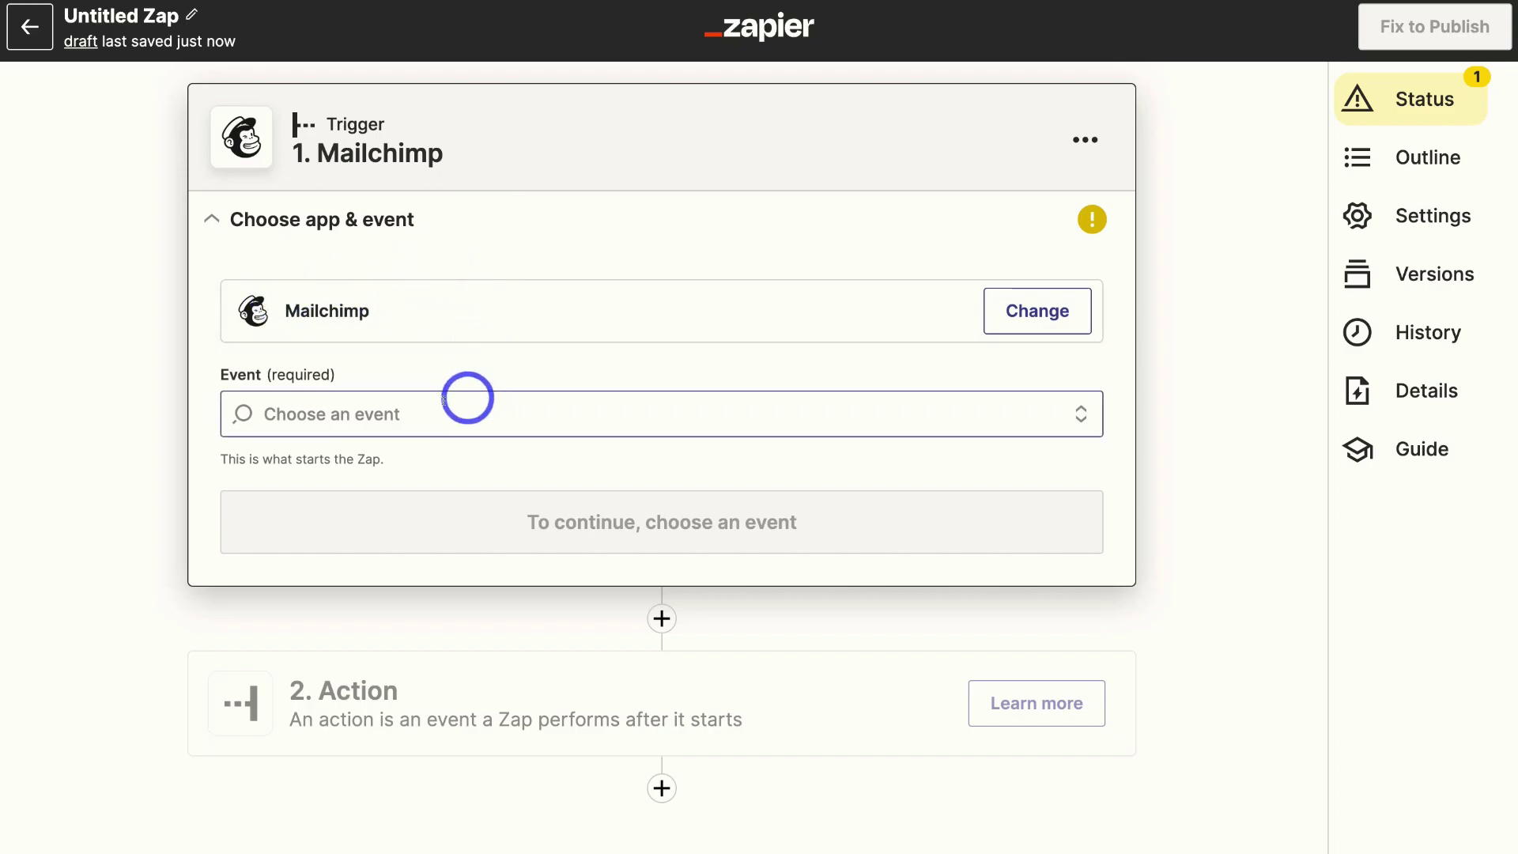
click(369, 408)
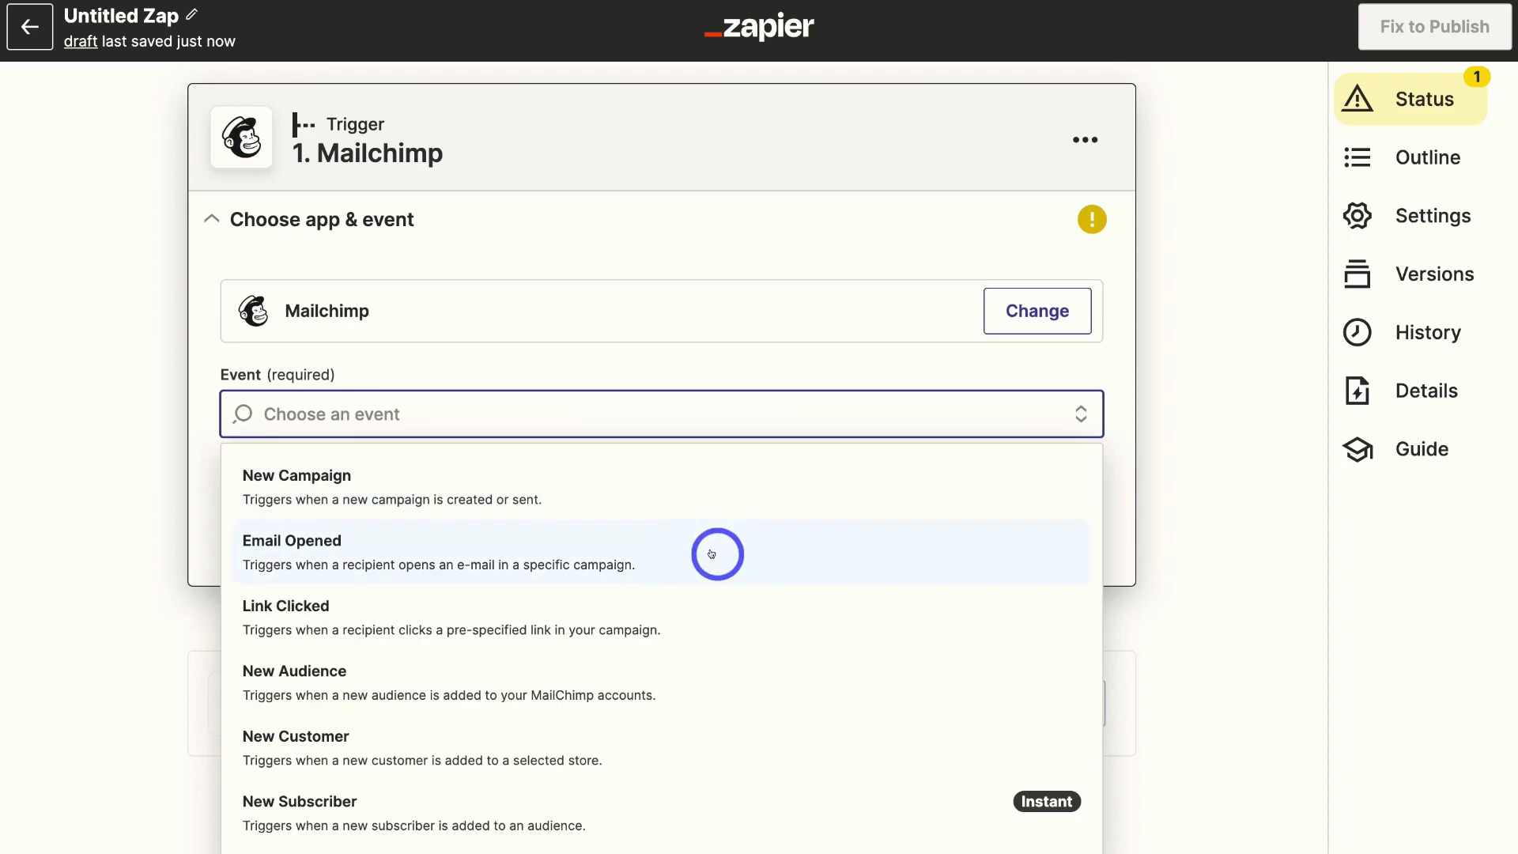
scroll(711, 553, down, 3)
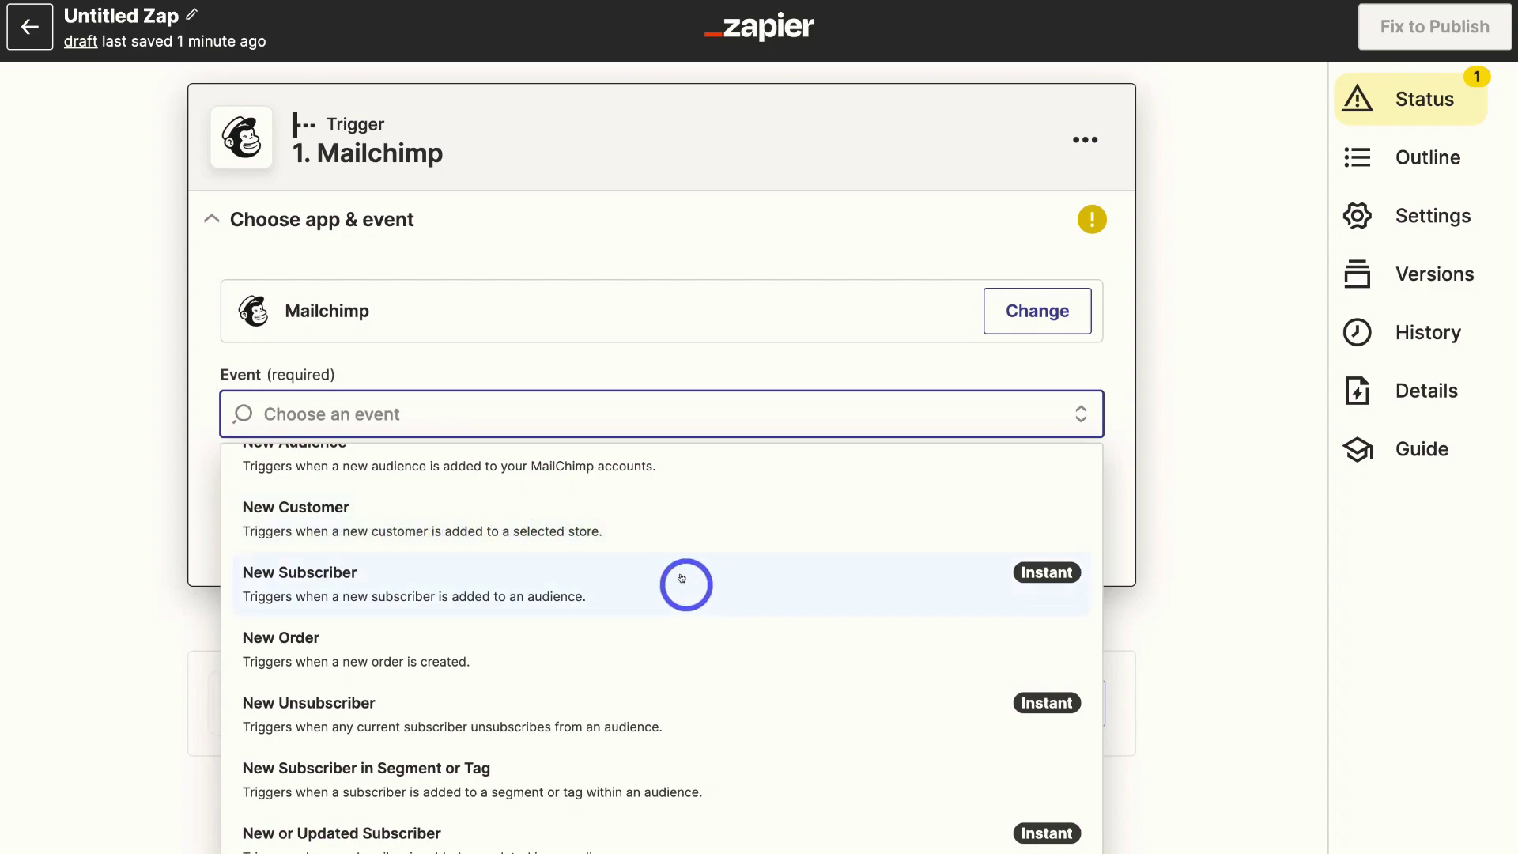
- Set the trigger event to New Subscriber and connect a Mailchimp account
click(607, 594)
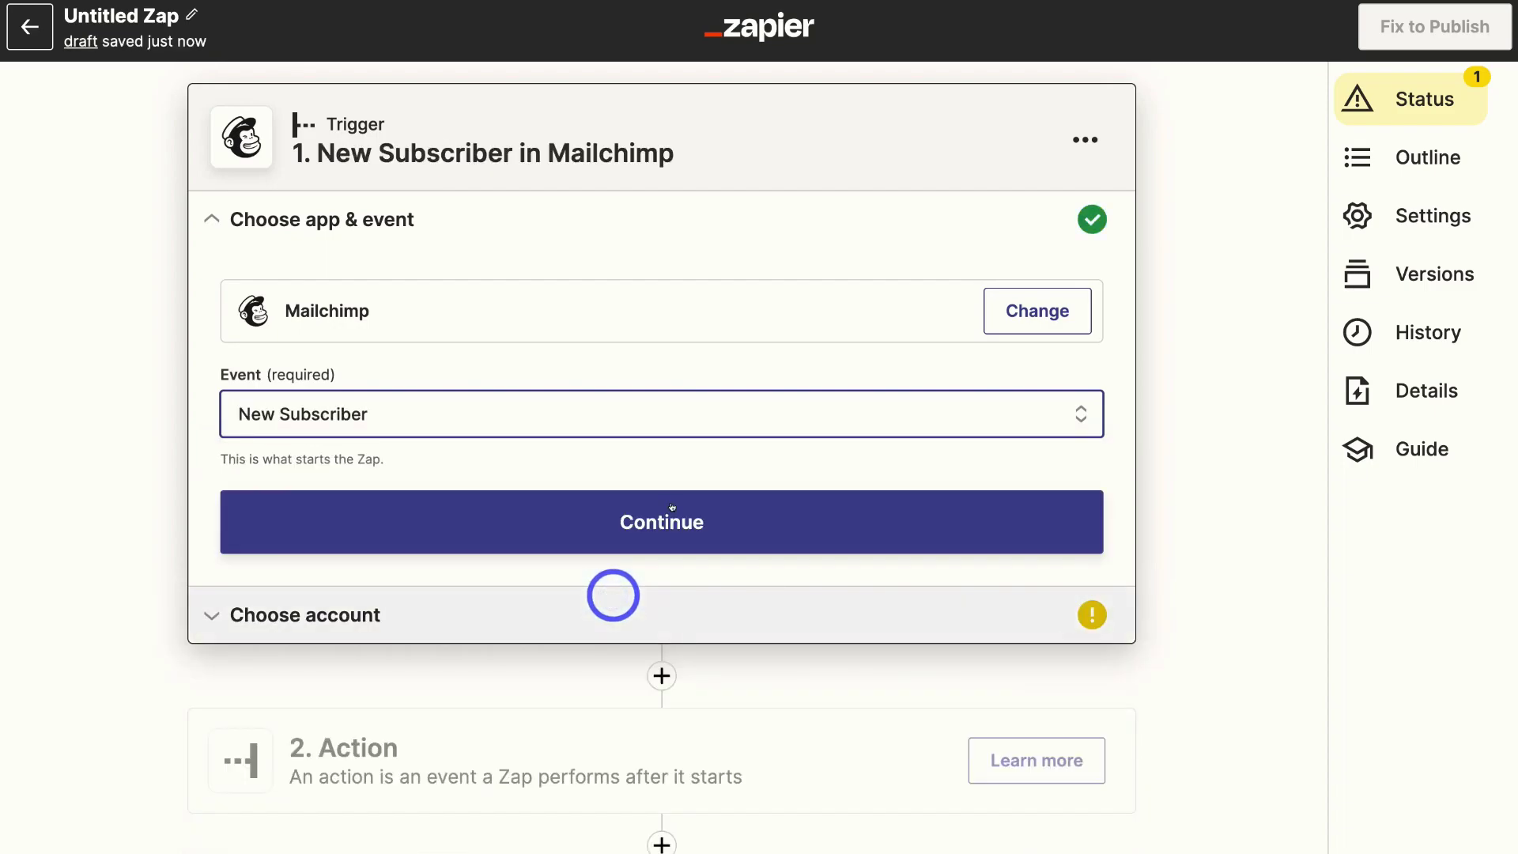
click(718, 514)
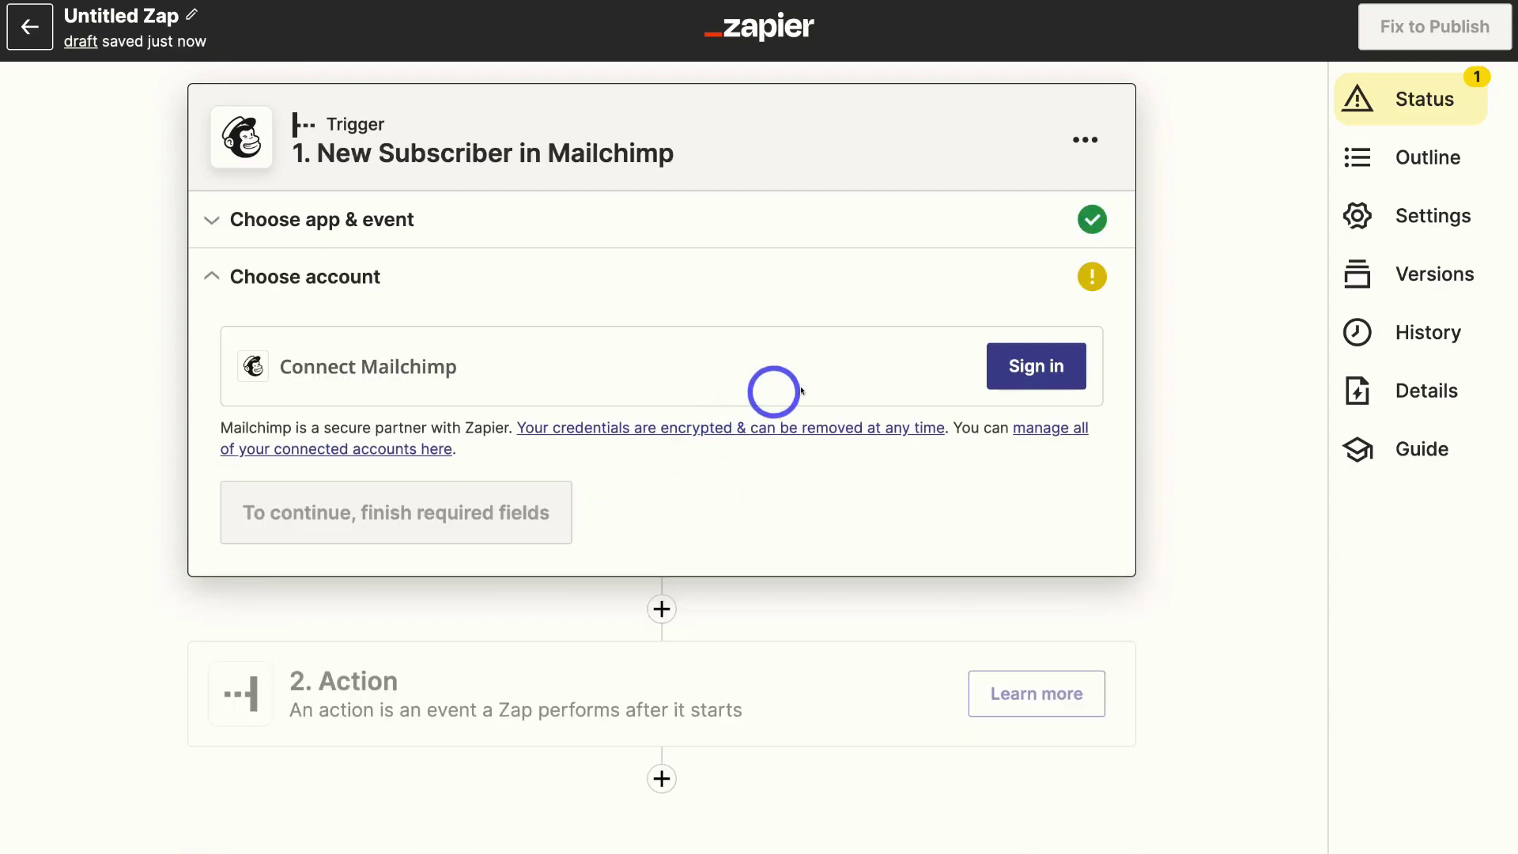
click(1021, 375)
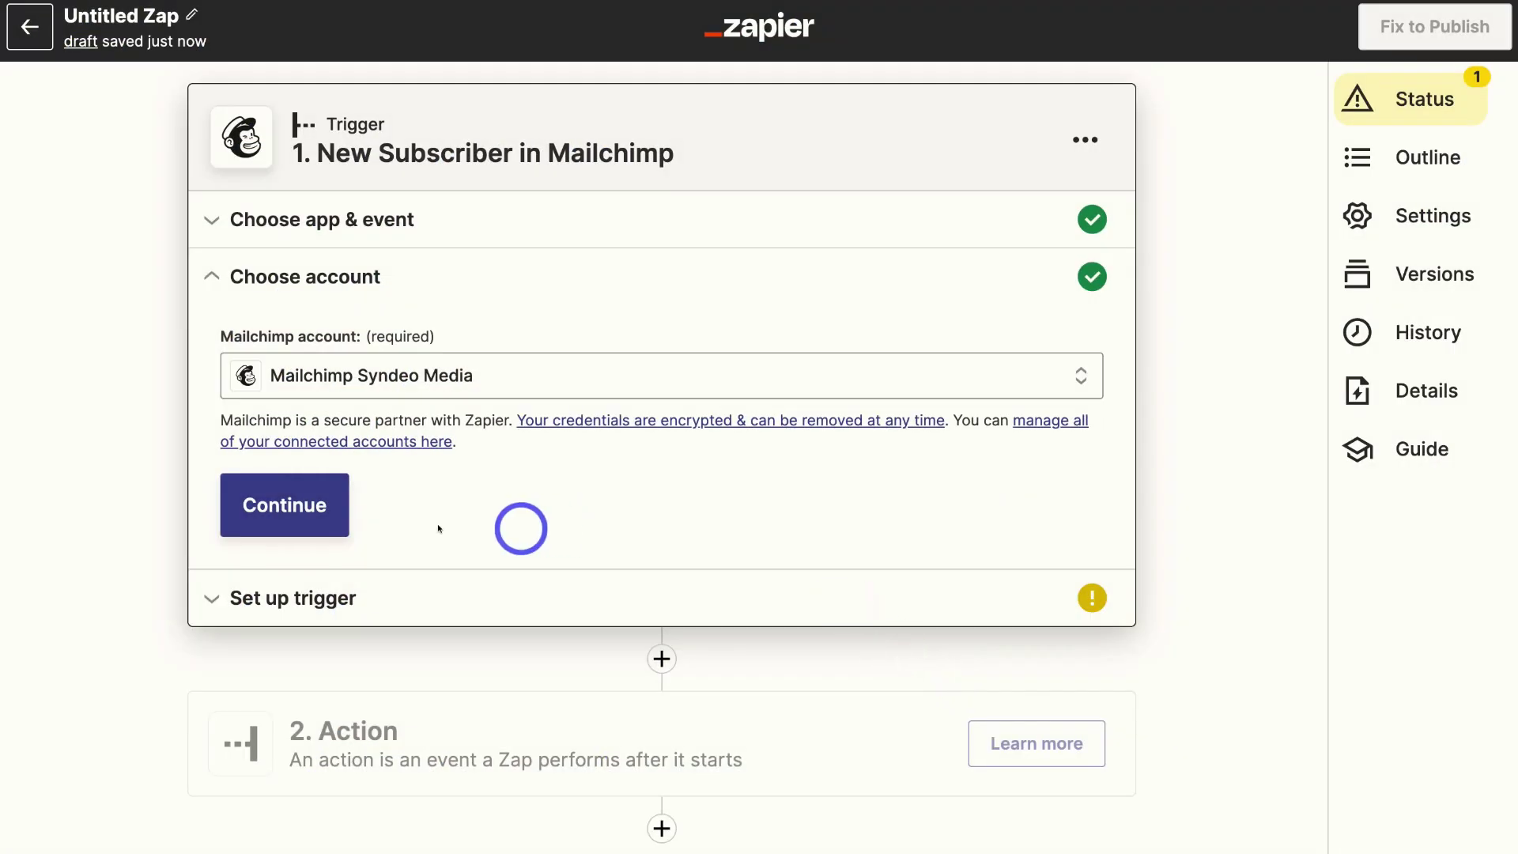
click(292, 508)
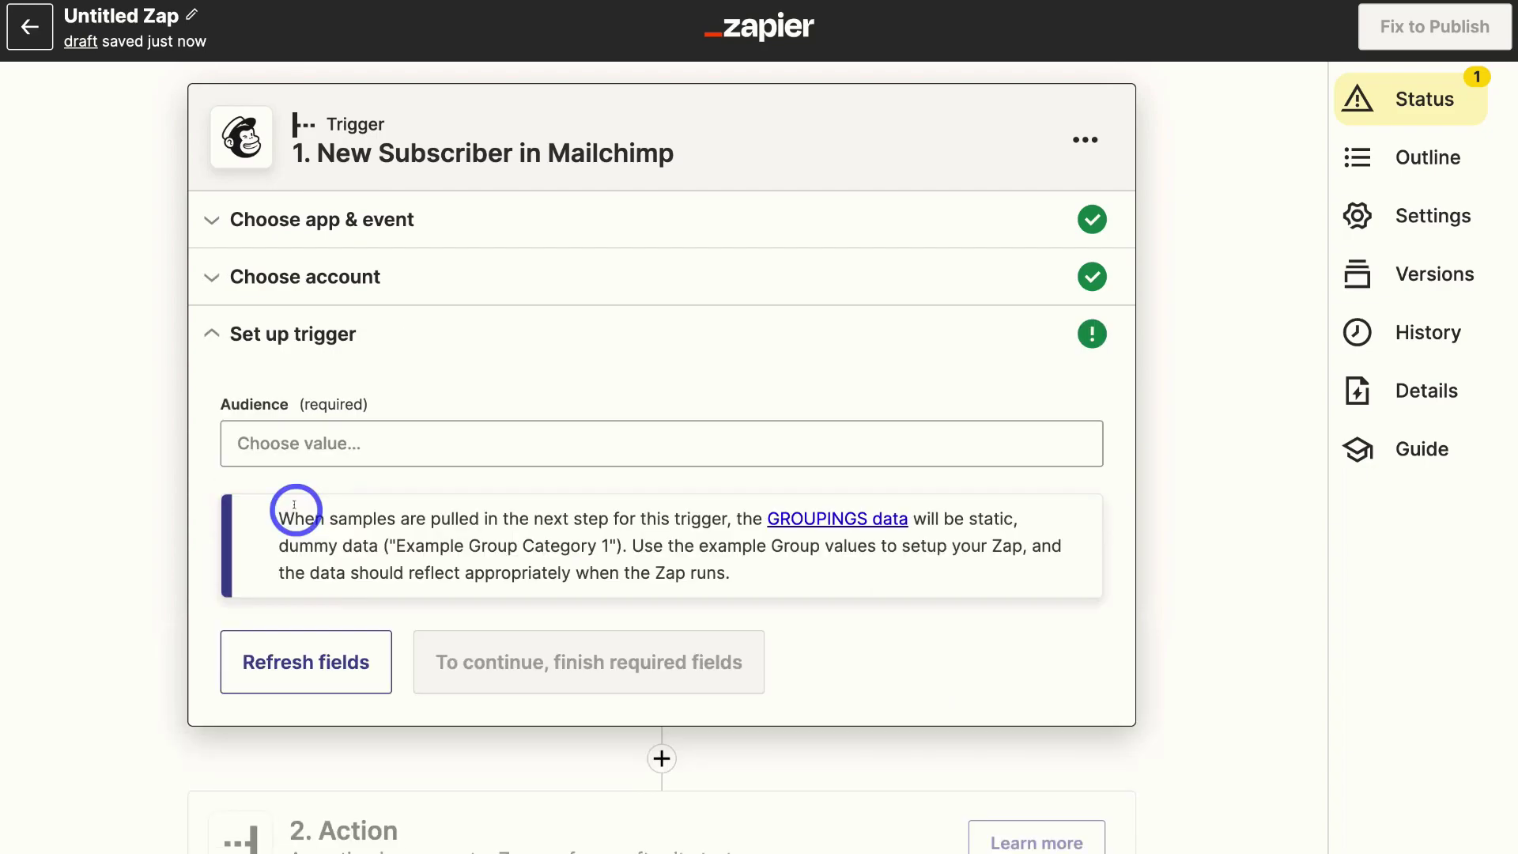
- Choose the Syndeo Media audience and test the trigger to fetch a sample subscriber
click(301, 444)
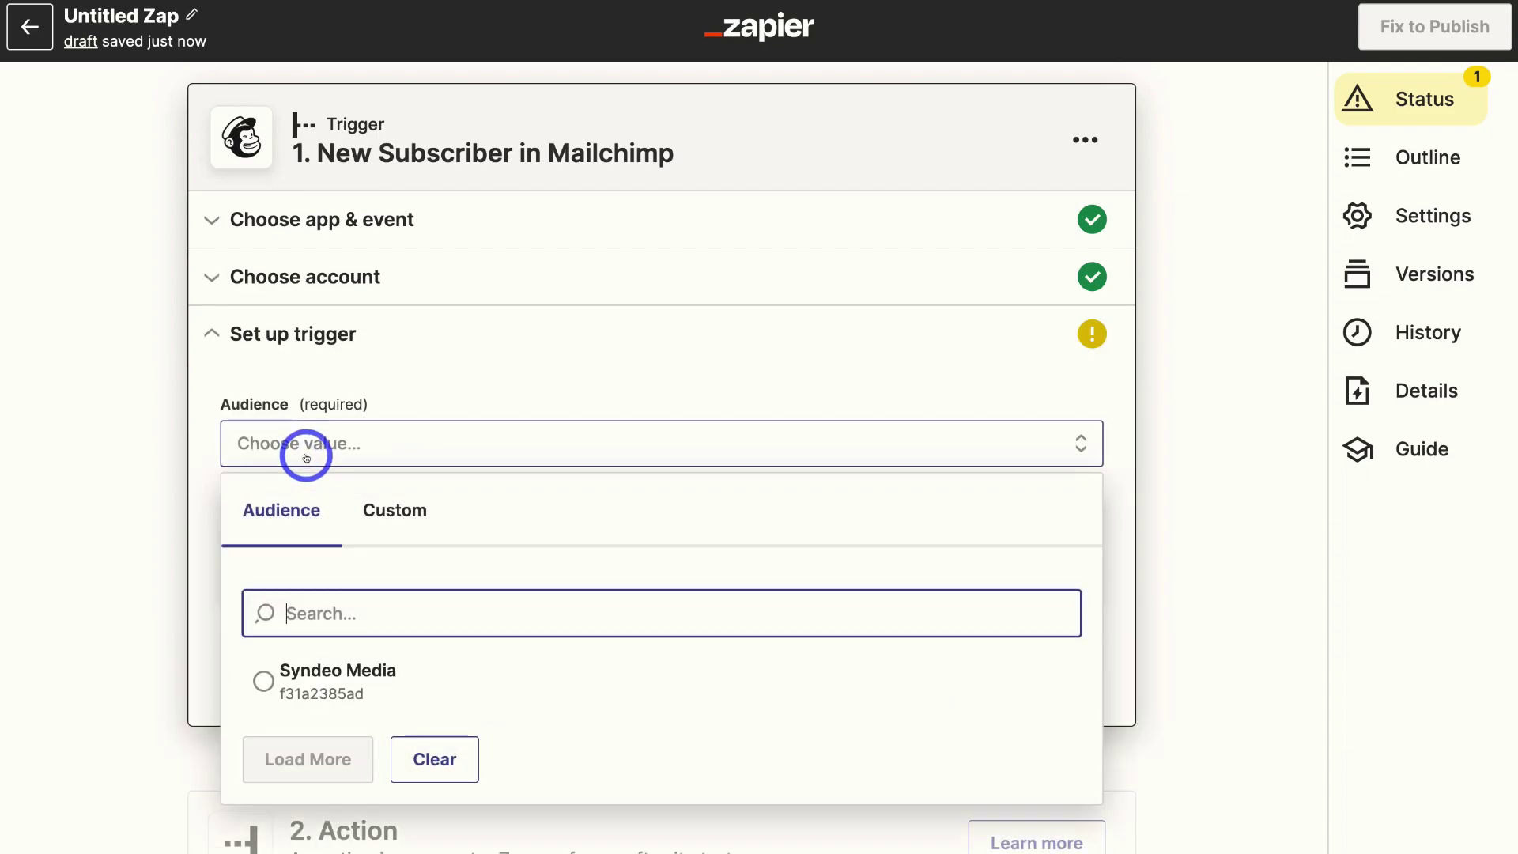
click(334, 678)
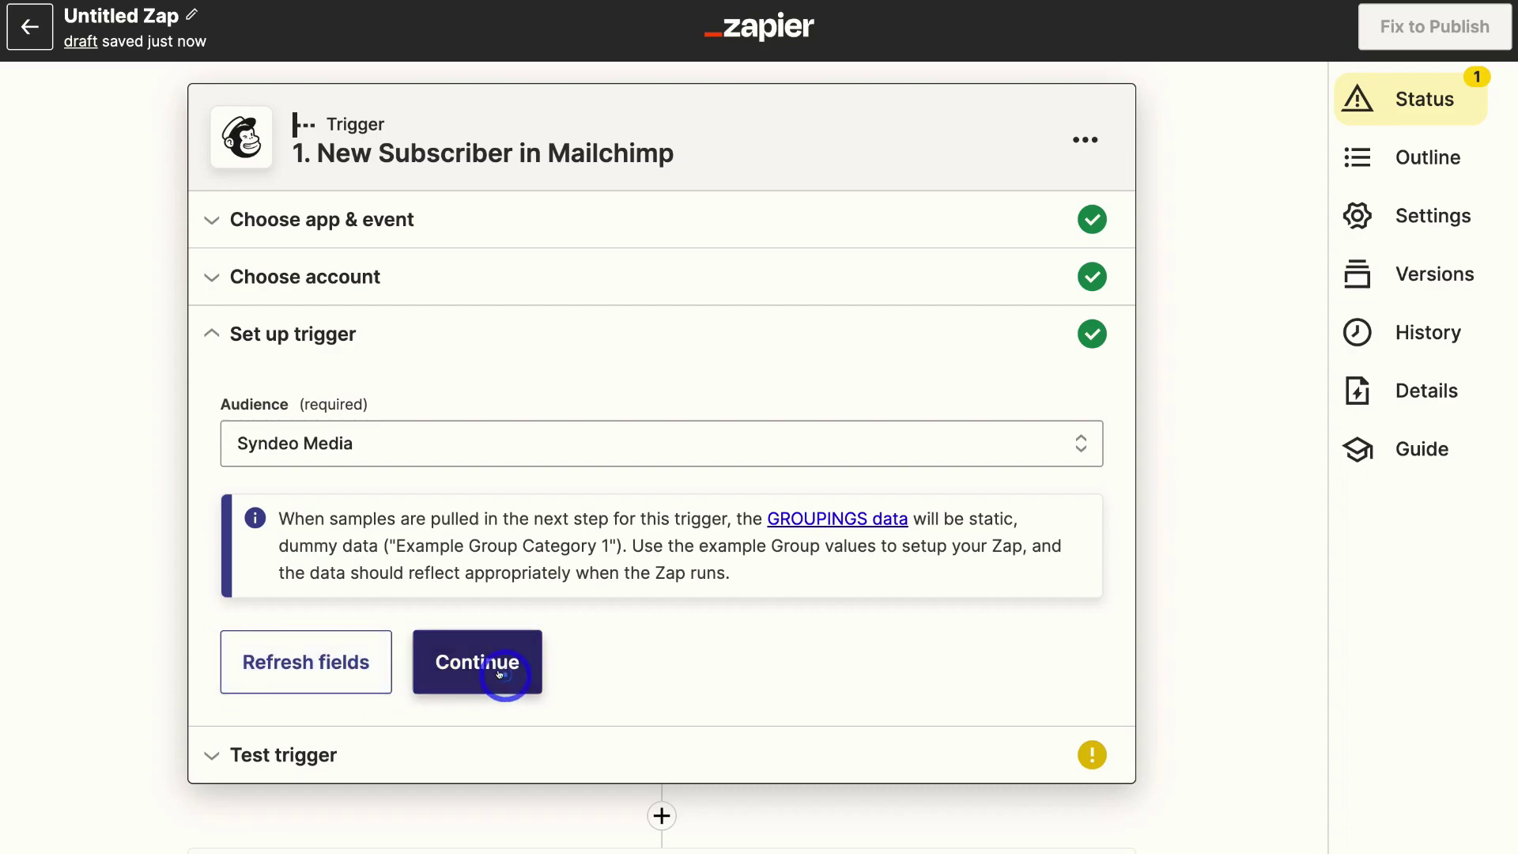
click(503, 672)
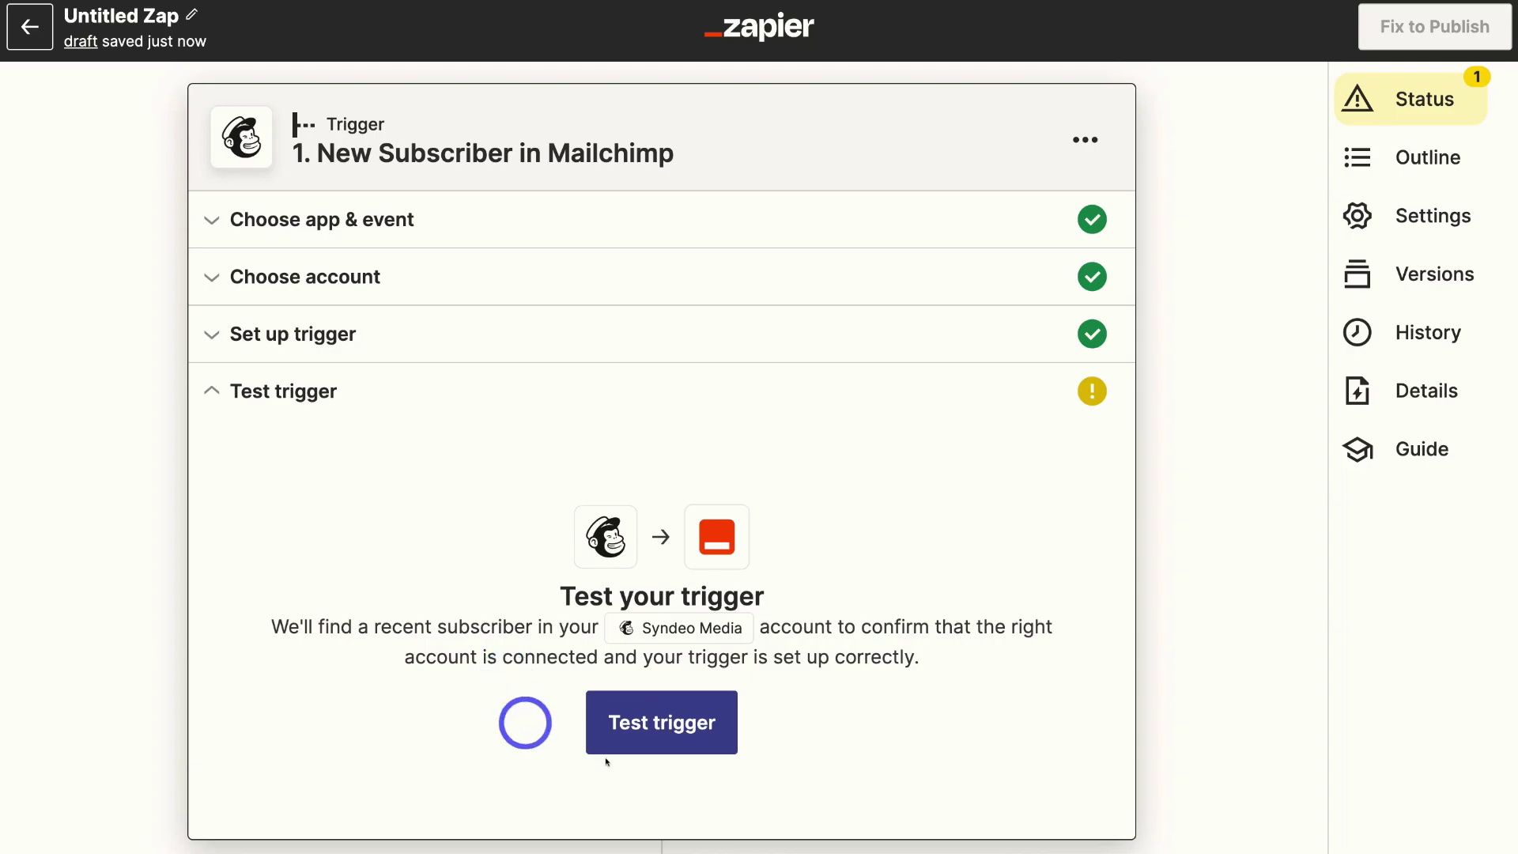
click(661, 726)
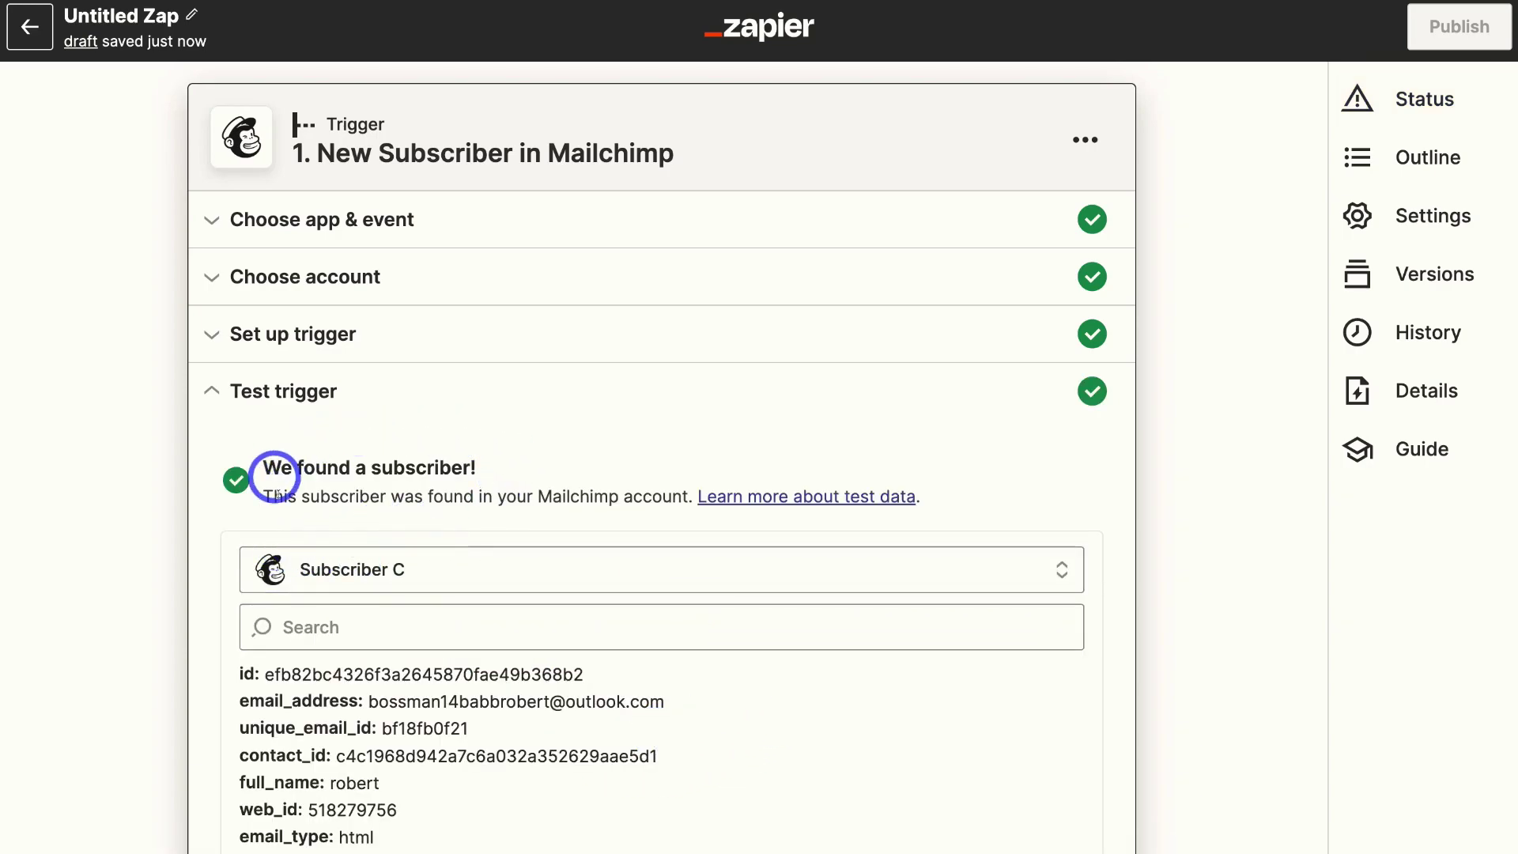
scroll(1016, 522, down, 7)
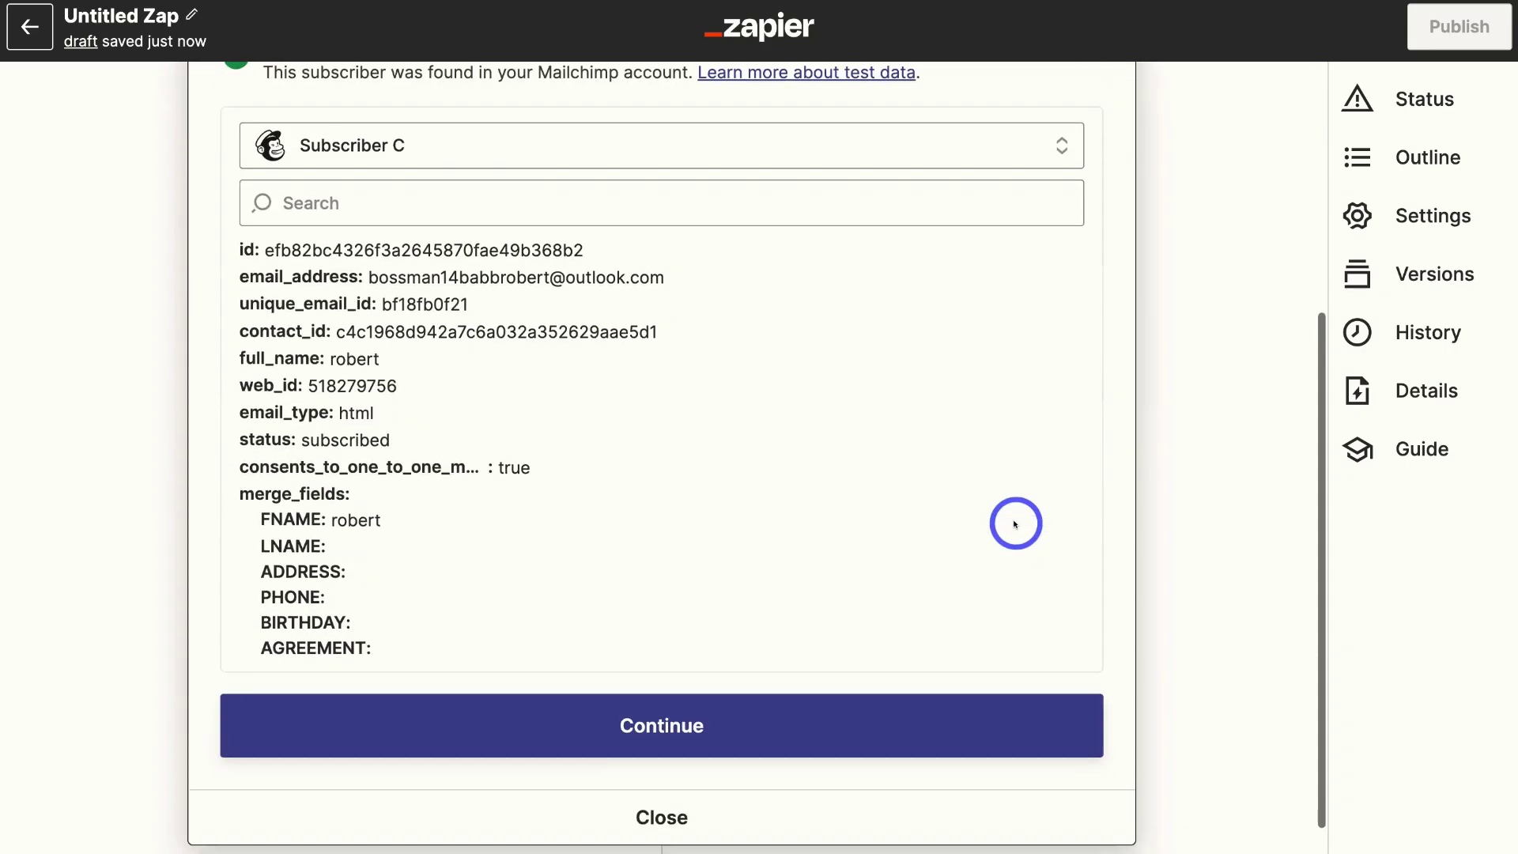
click(715, 624)
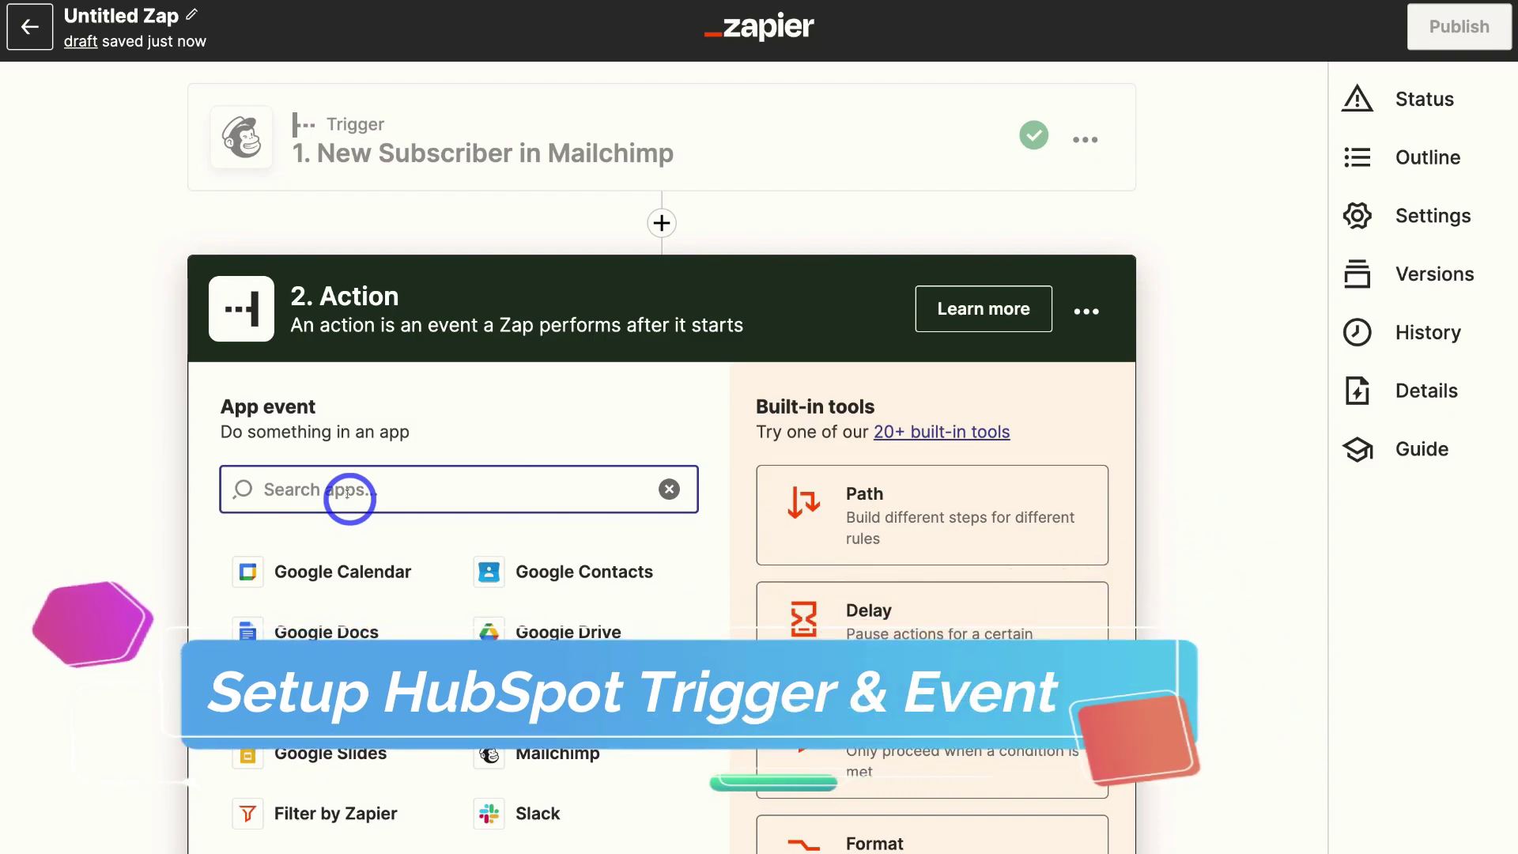
- Choose HubSpot as the action app and scroll its event list to find Create Contact
text(hubspot)
click(364, 572)
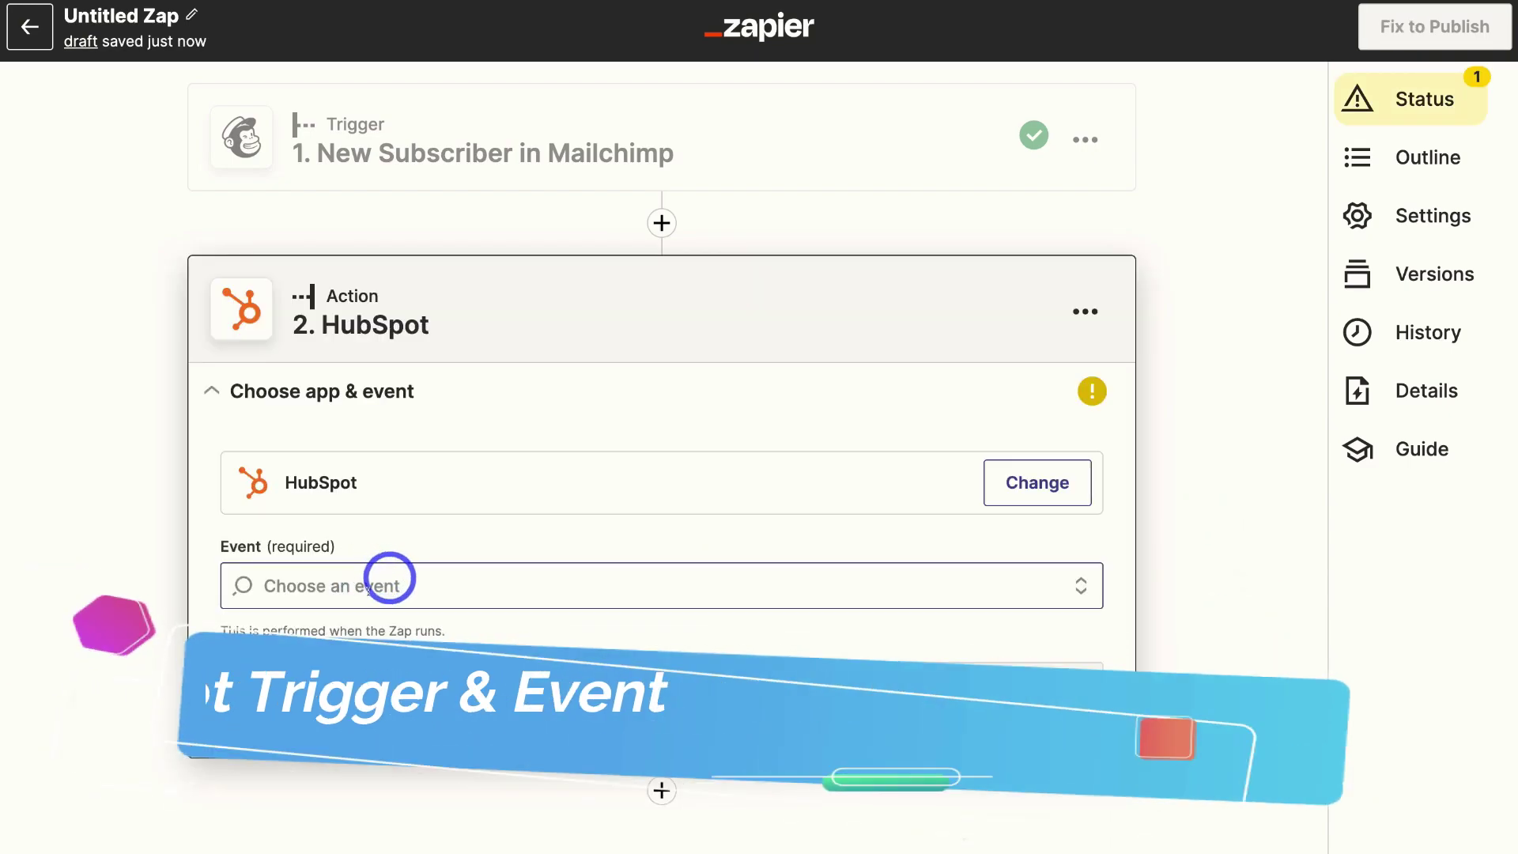
click(333, 589)
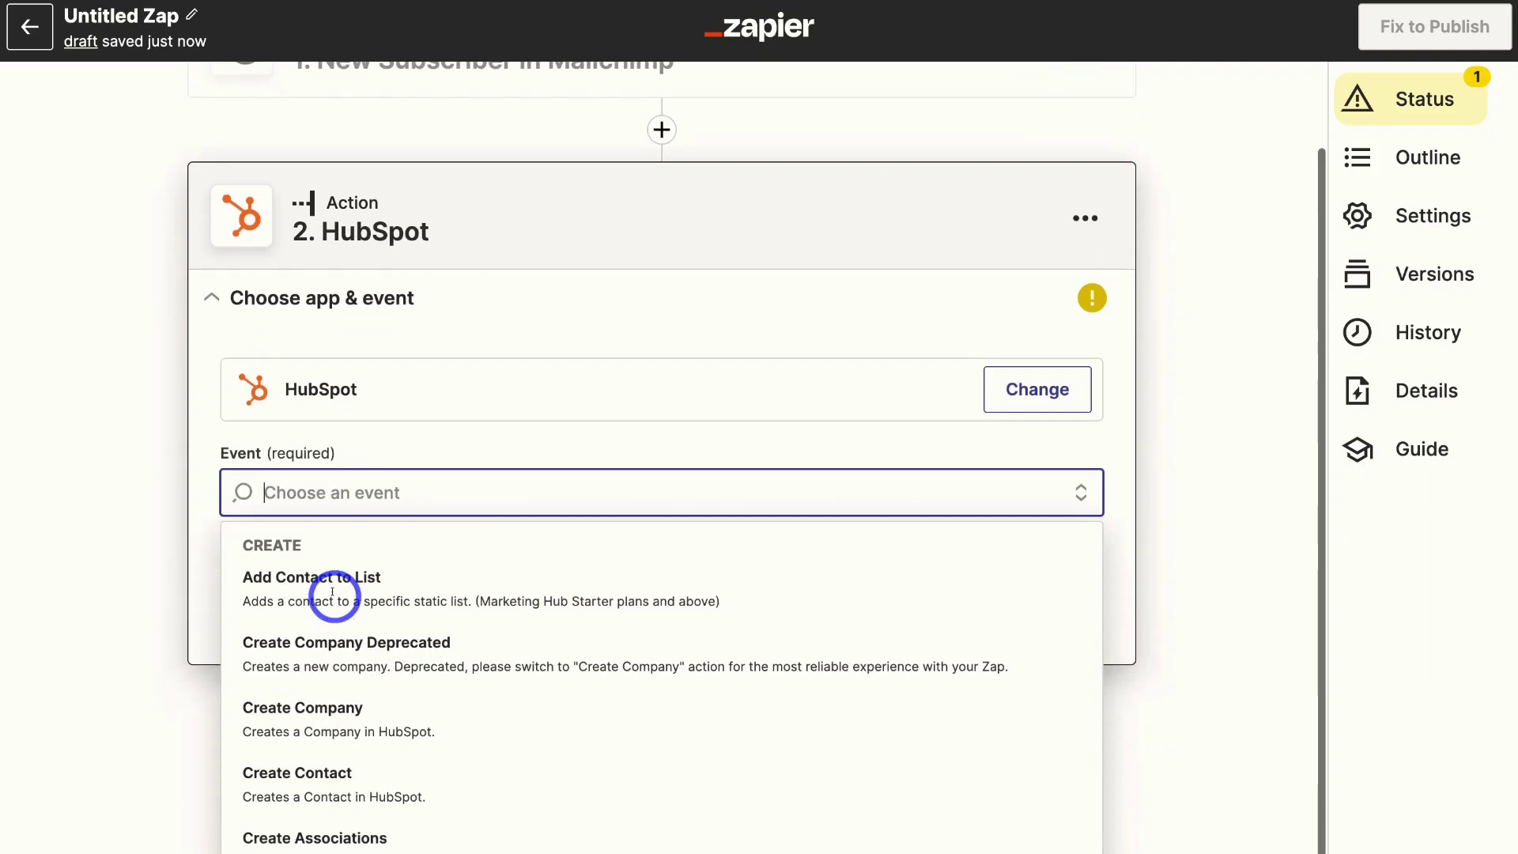
scroll(553, 595, down, 2)
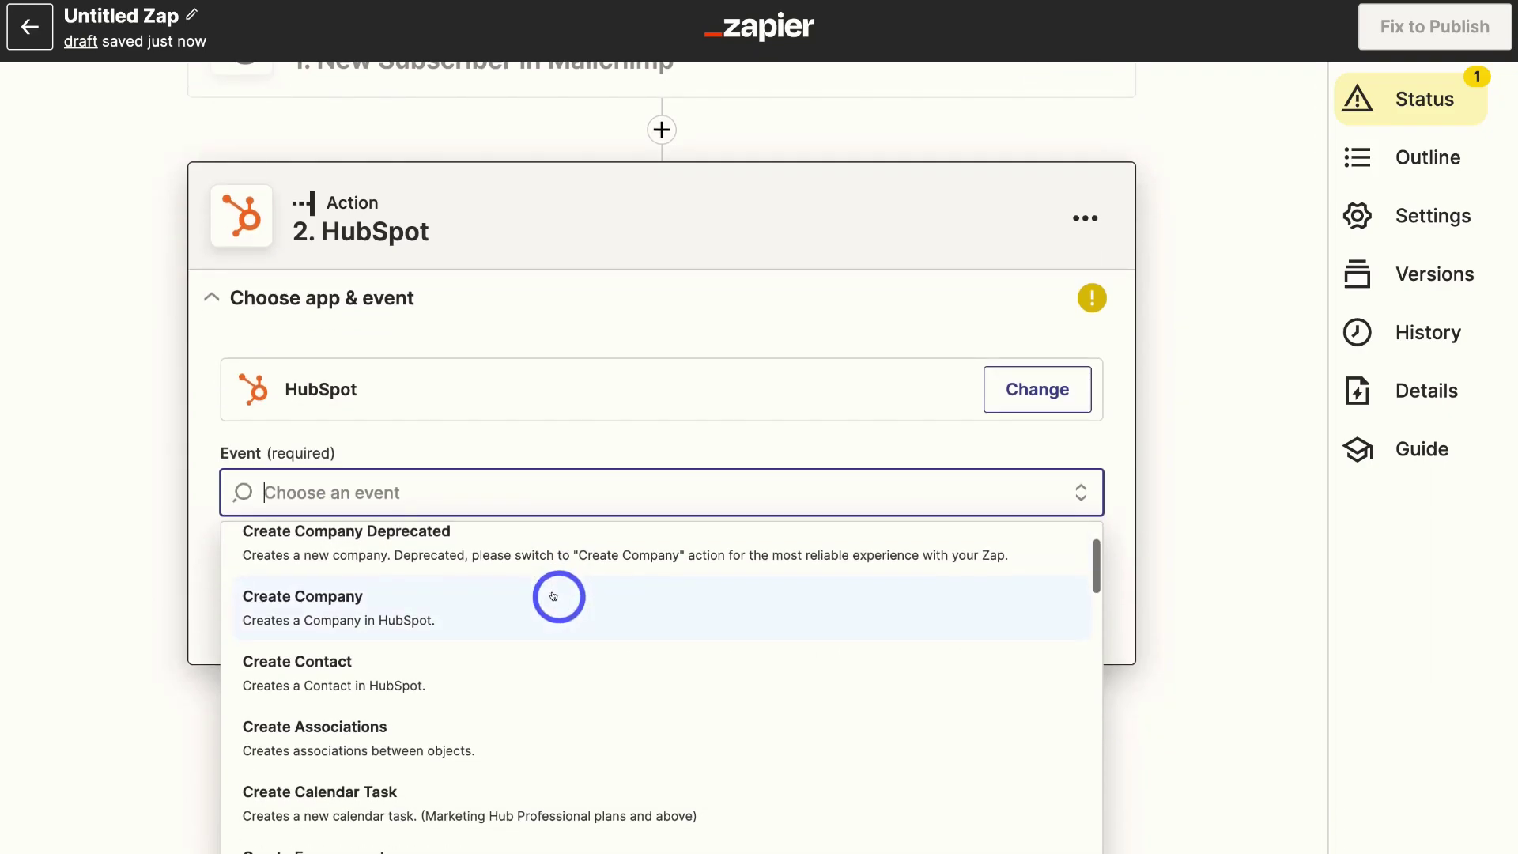
scroll(553, 593, down, 4)
scroll(554, 593, up, 5)
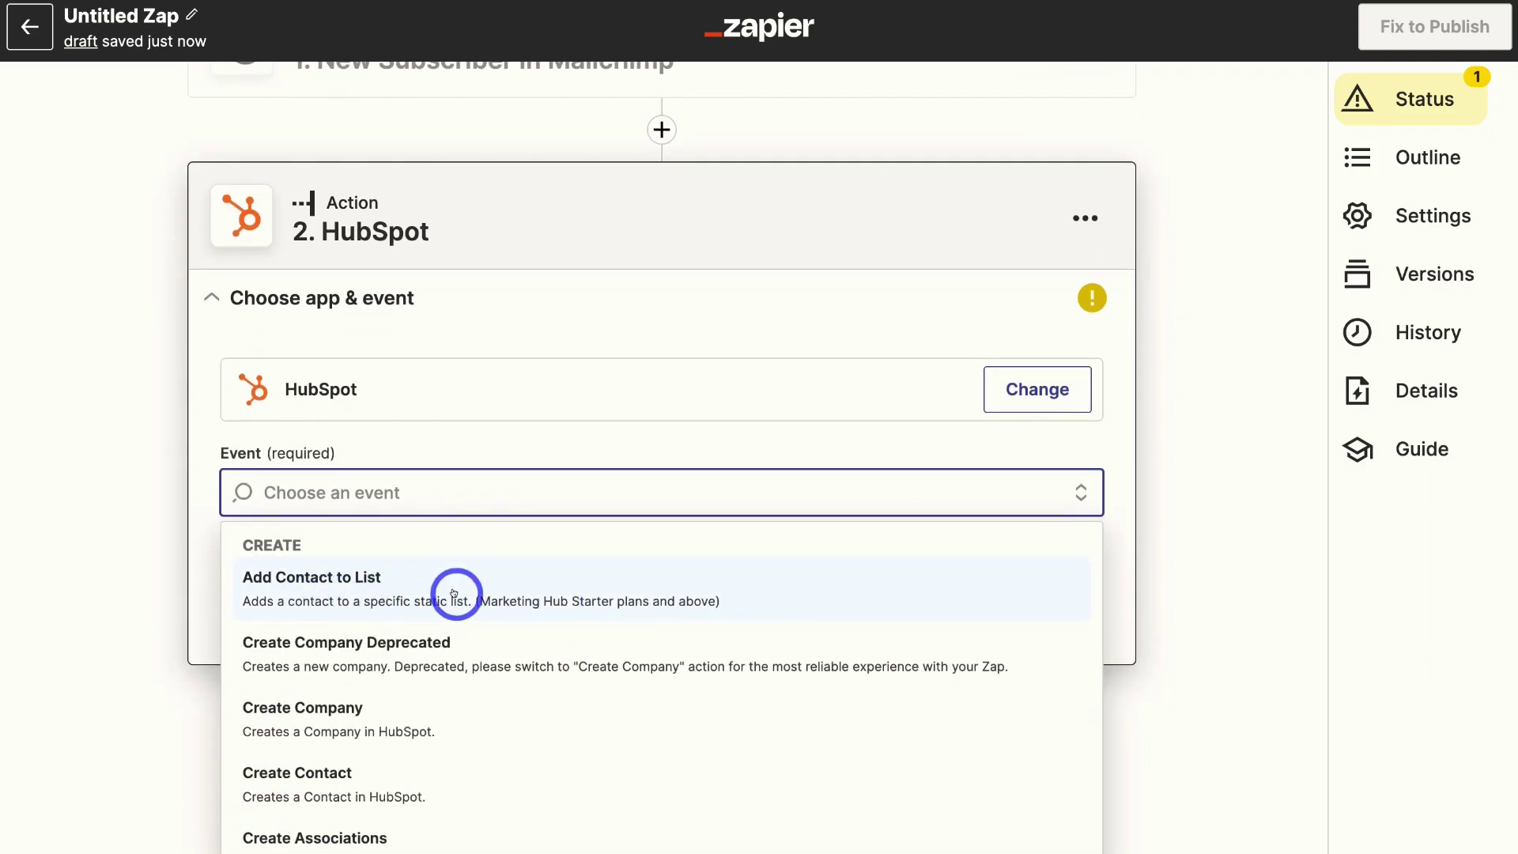
scroll(461, 583, down, 2)
scroll(395, 621, down, 2)
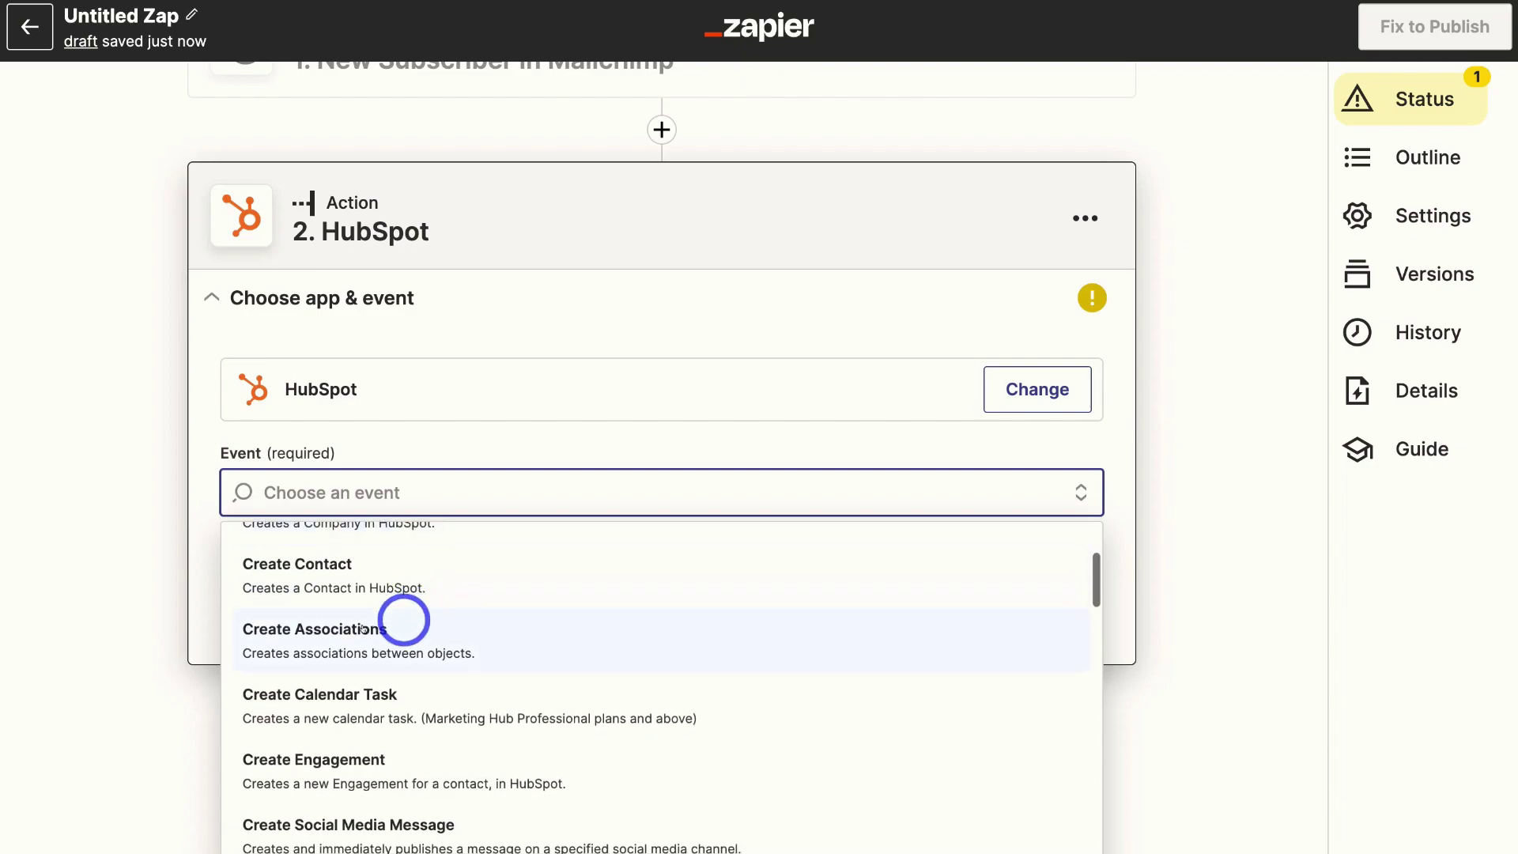
scroll(458, 631, down, 2)
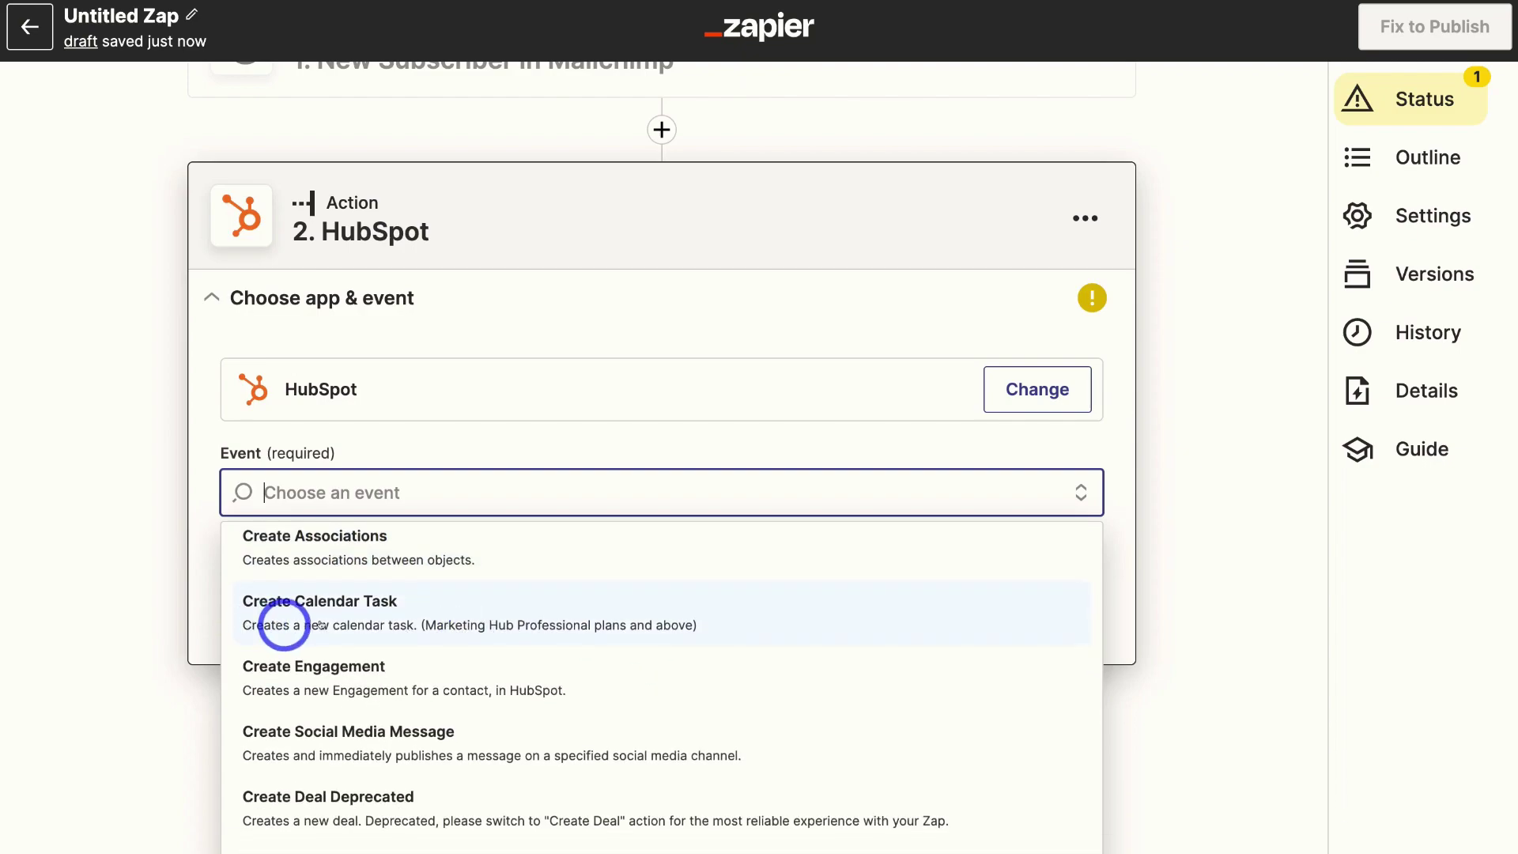
scroll(435, 624, down, 8)
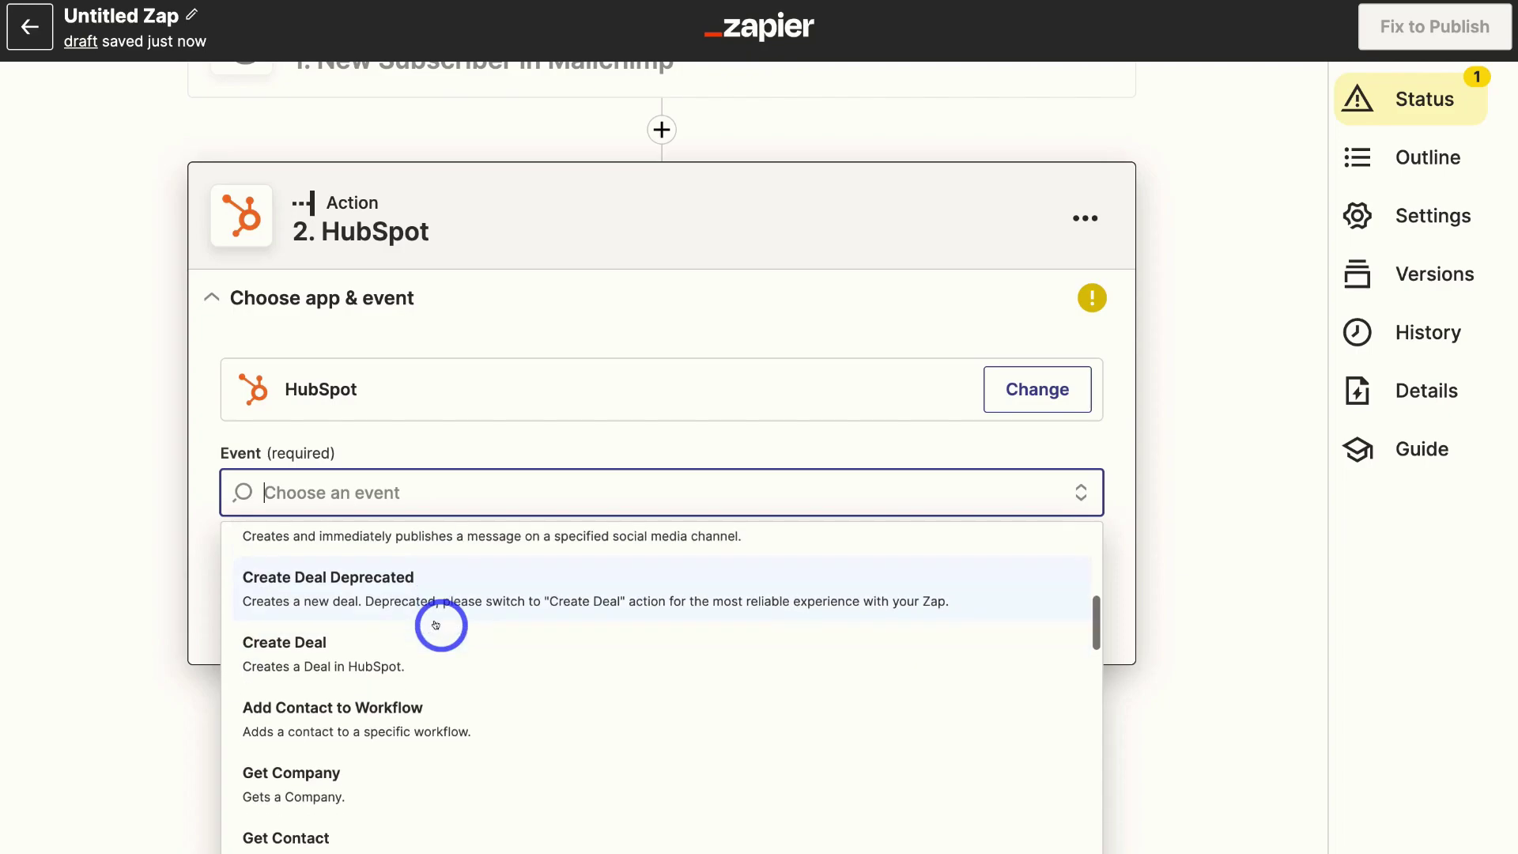
scroll(436, 625, up, 12)
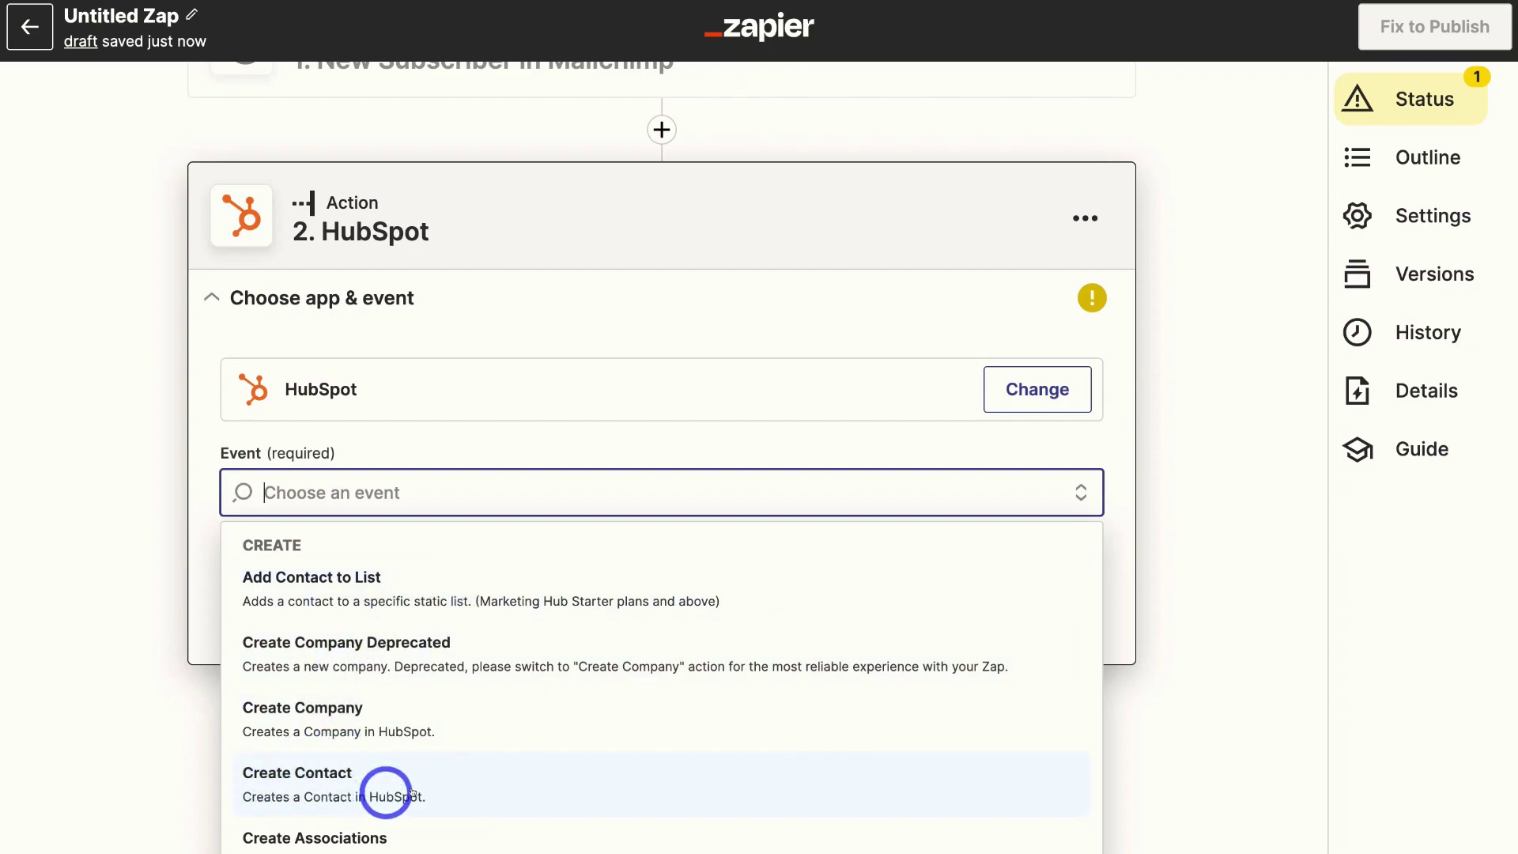
- Pick Create Contact as the HubSpot event and connect a HubSpot account
click(478, 788)
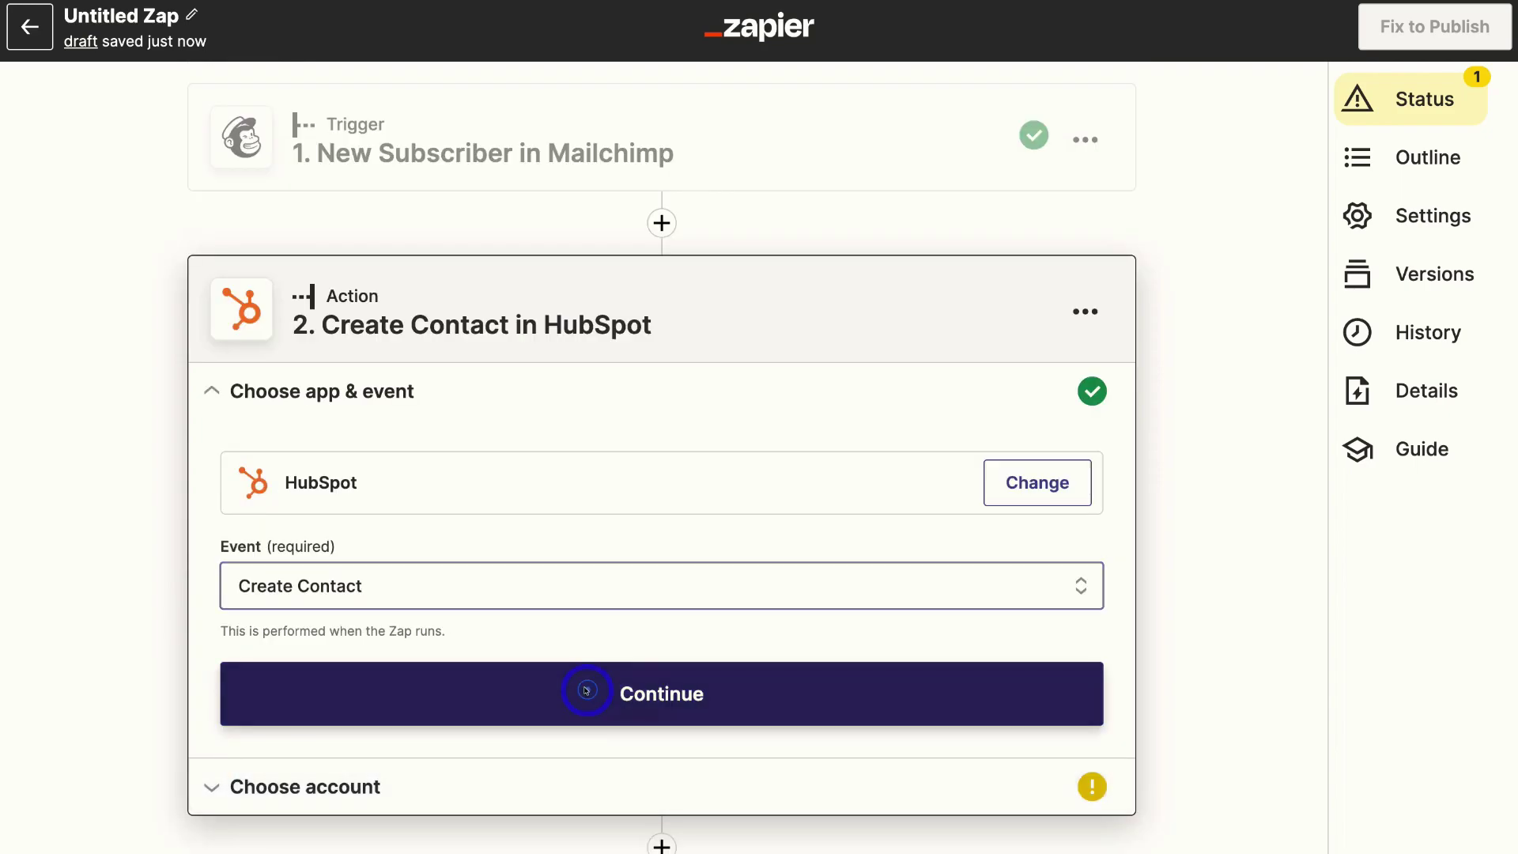
click(586, 690)
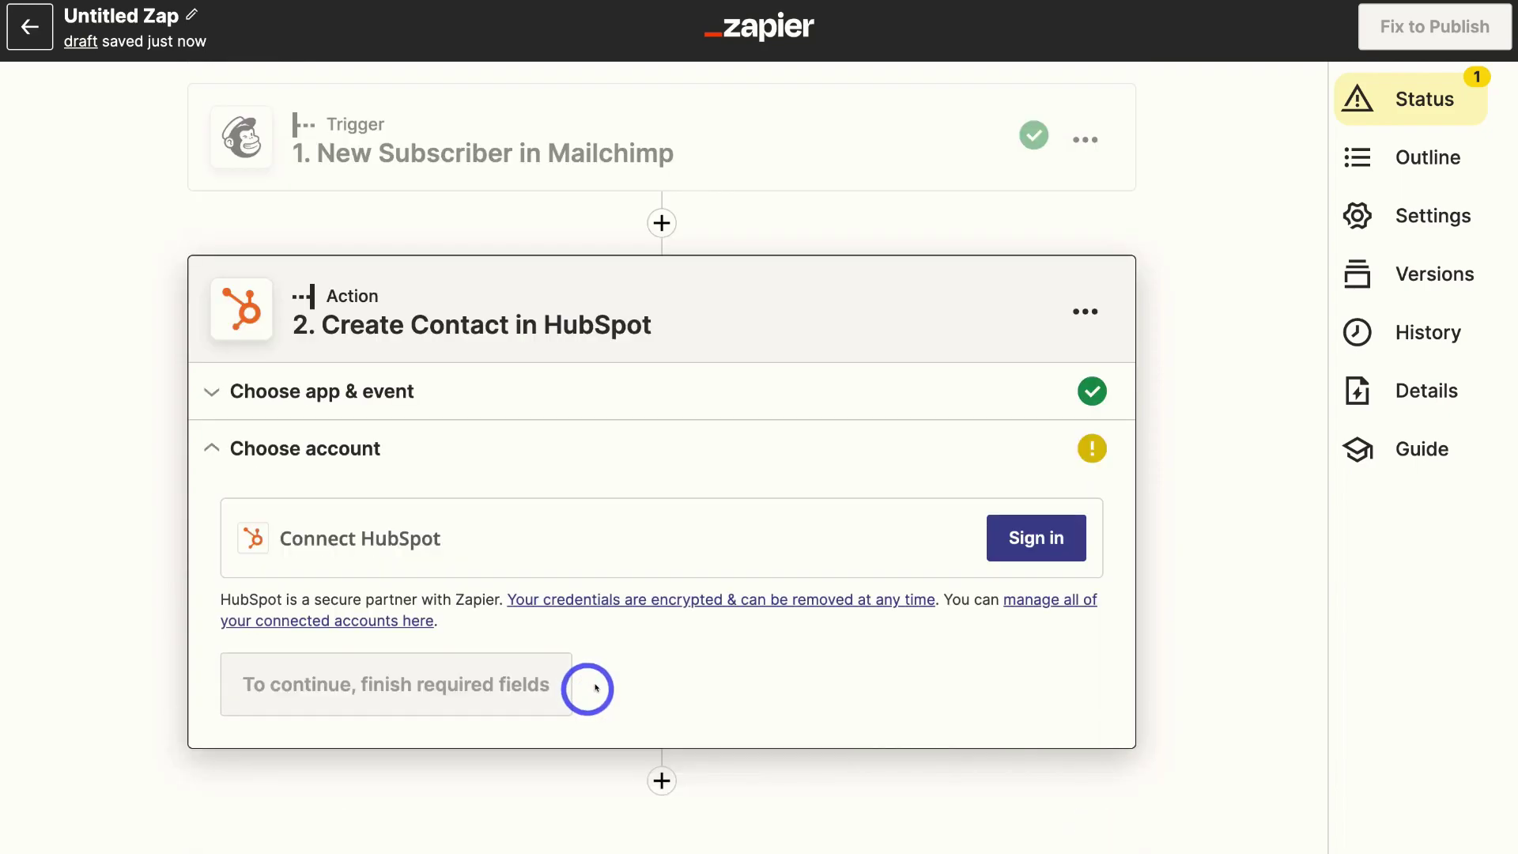
click(1035, 538)
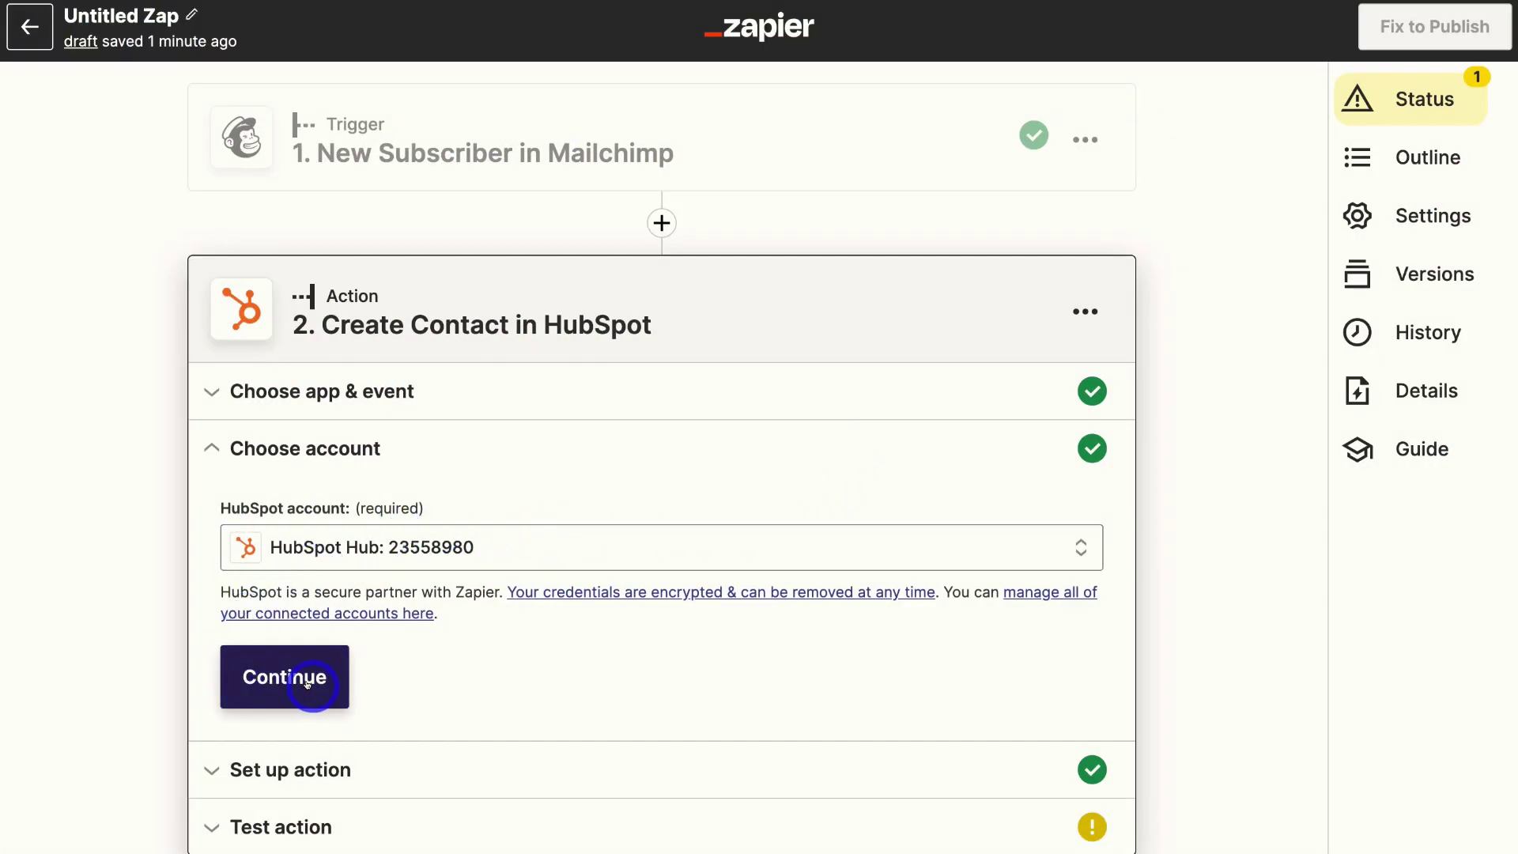
click(307, 684)
- Accept the contact field setup and skip the HubSpot action test
scroll(205, 635, down, 15)
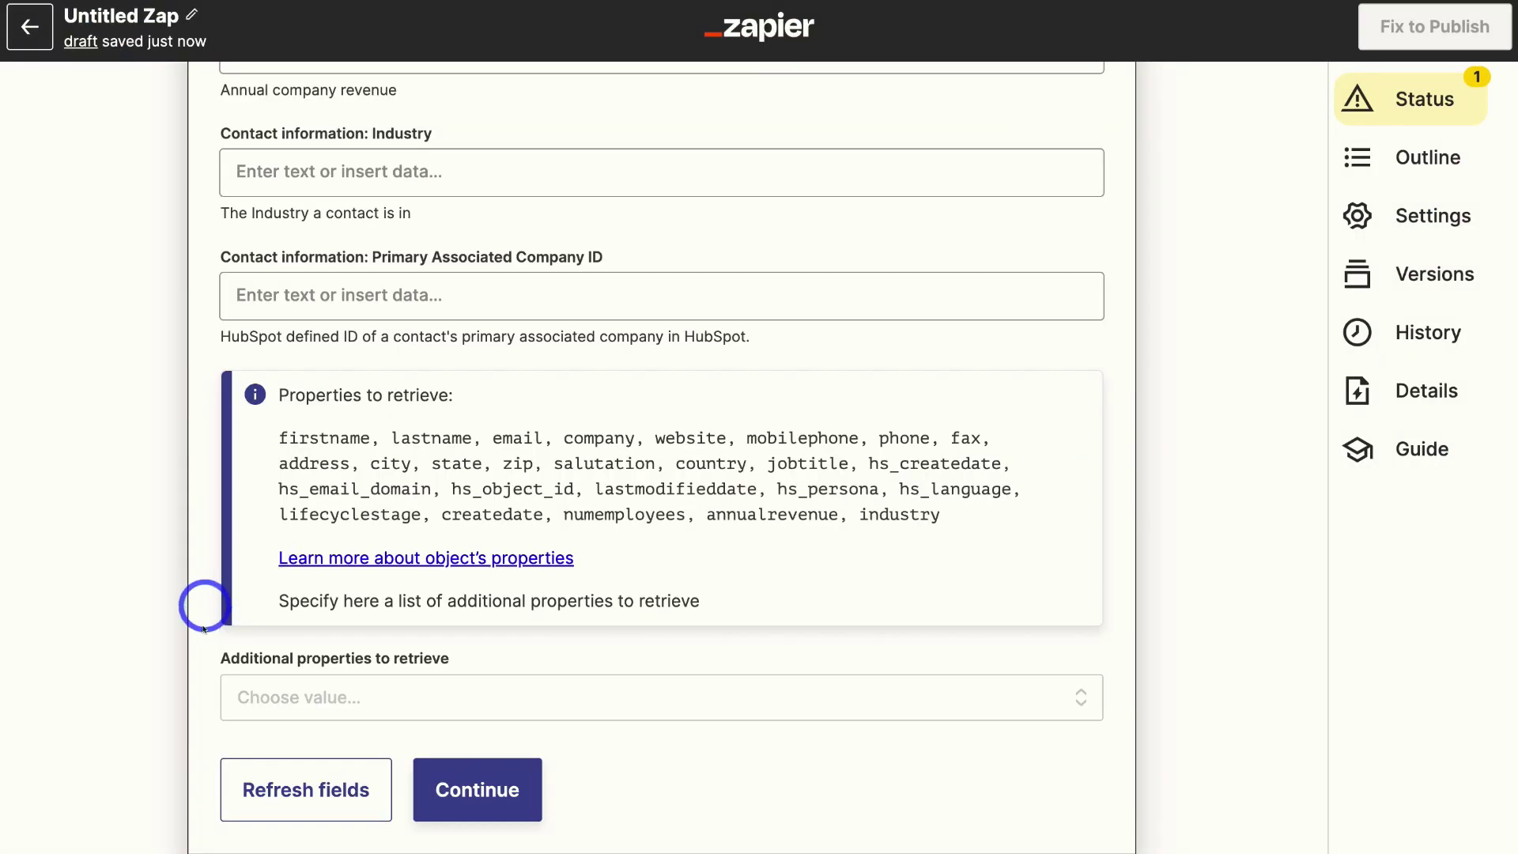
click(476, 788)
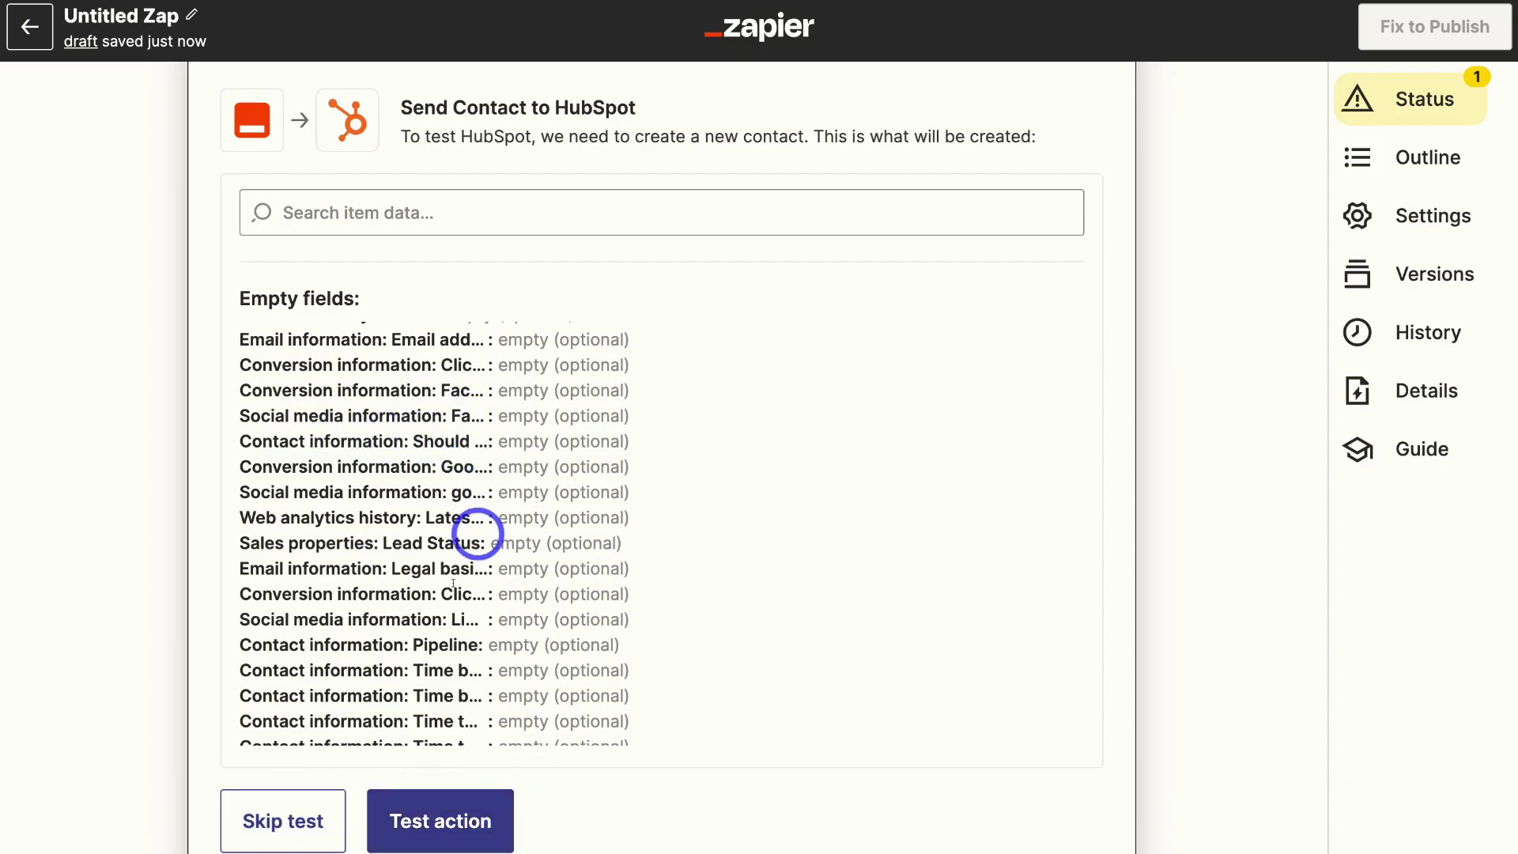
click(283, 843)
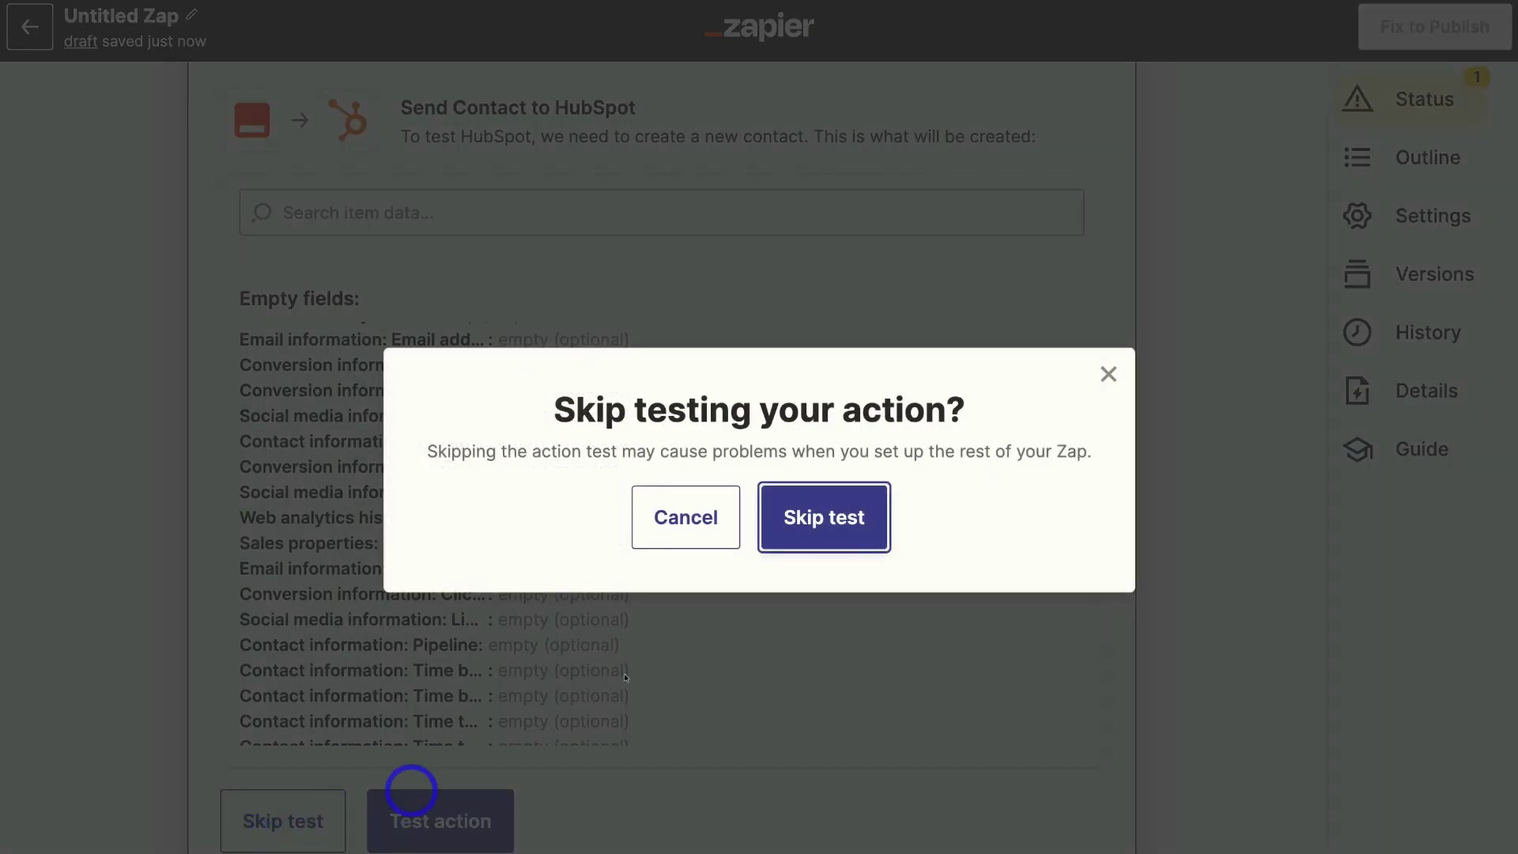
click(815, 518)
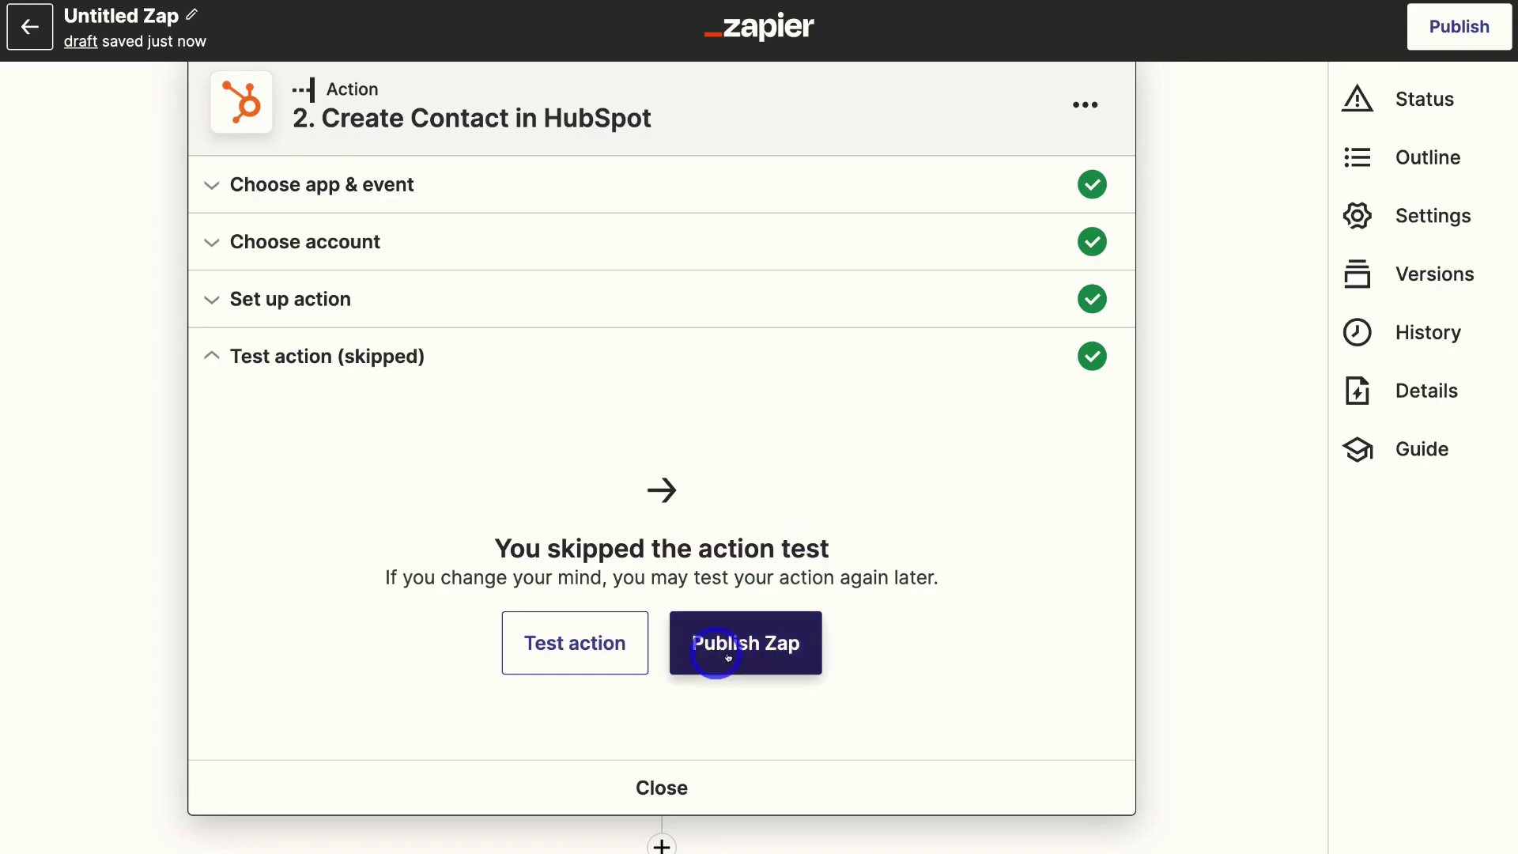
- Publish the Zap with Publish & Turn On and dismiss the success message
click(740, 649)
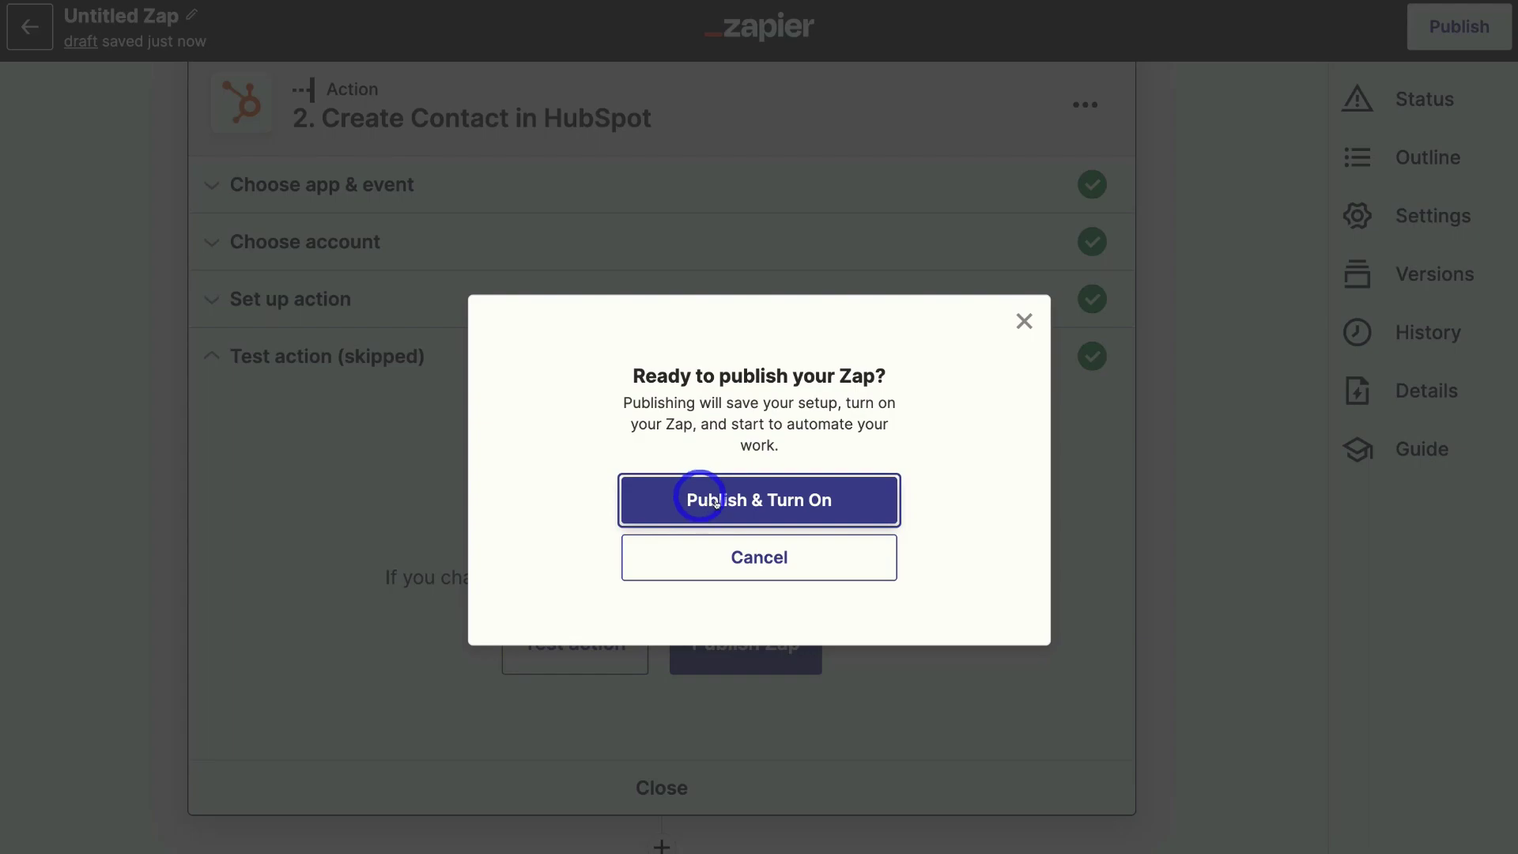
click(817, 500)
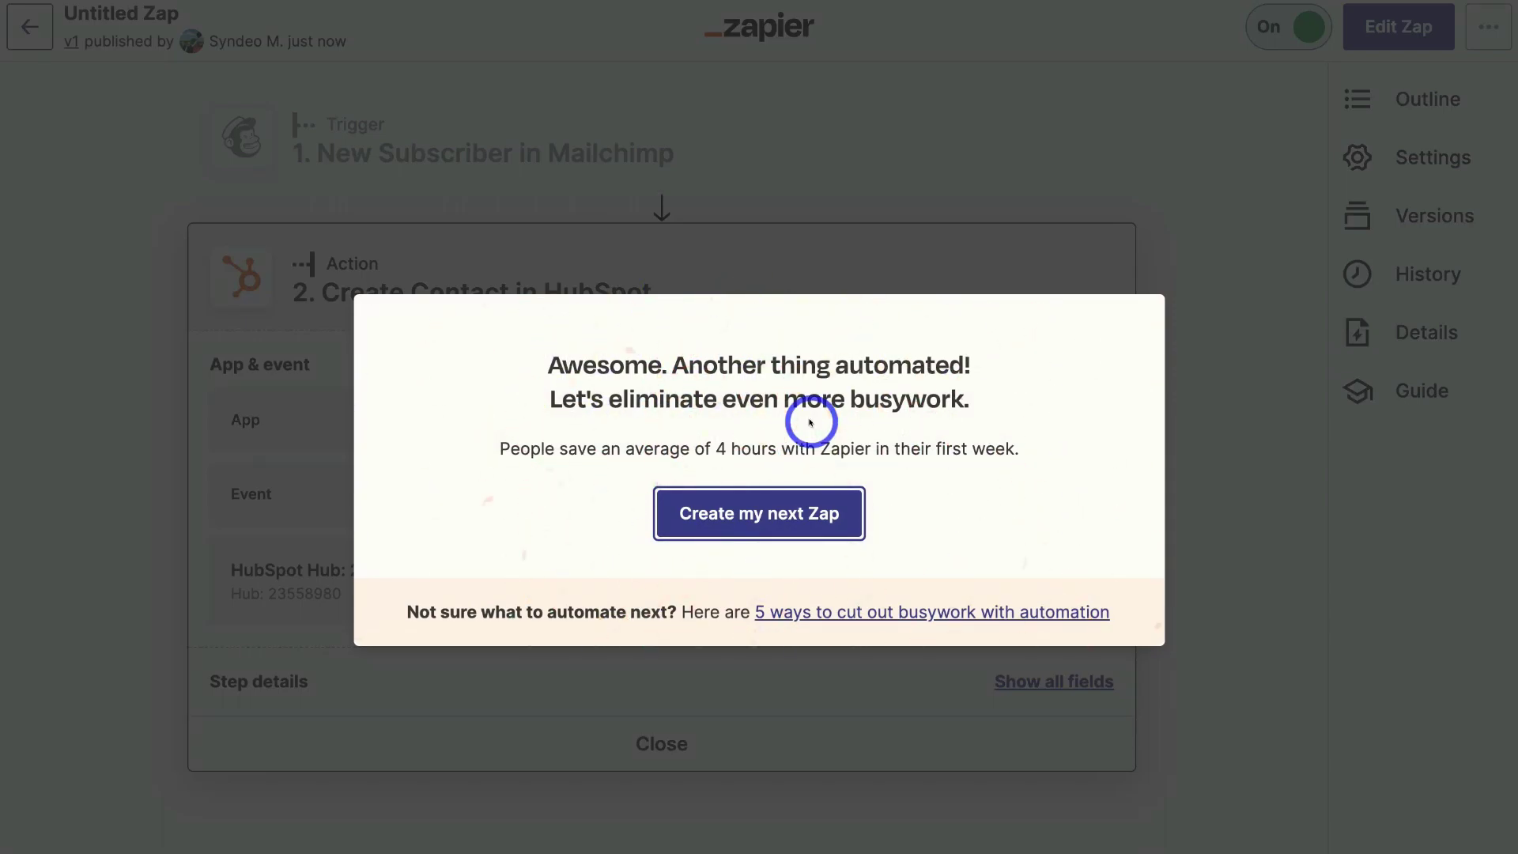
click(1288, 420)
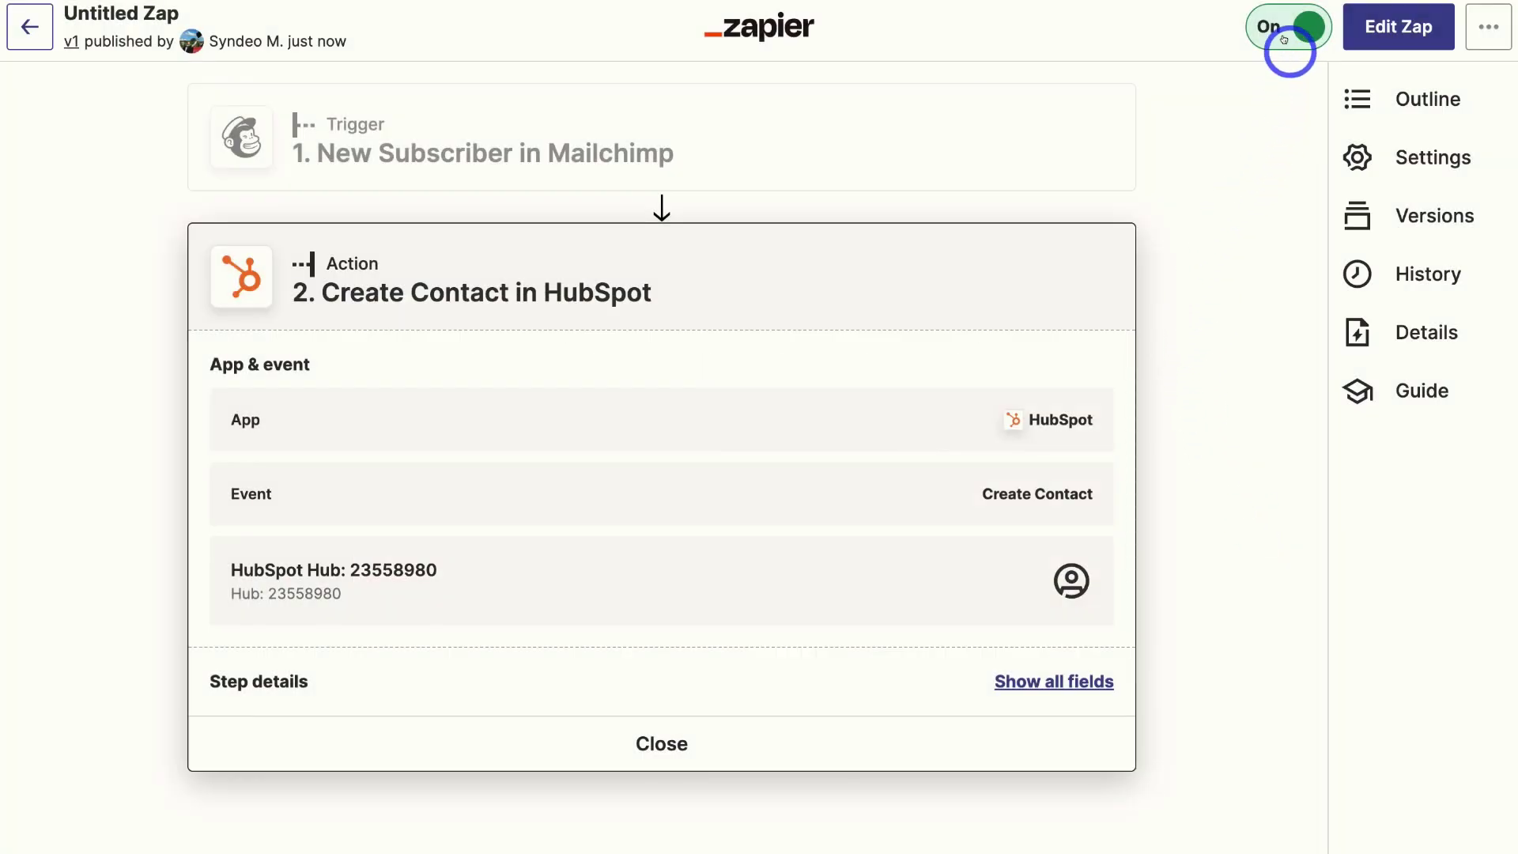